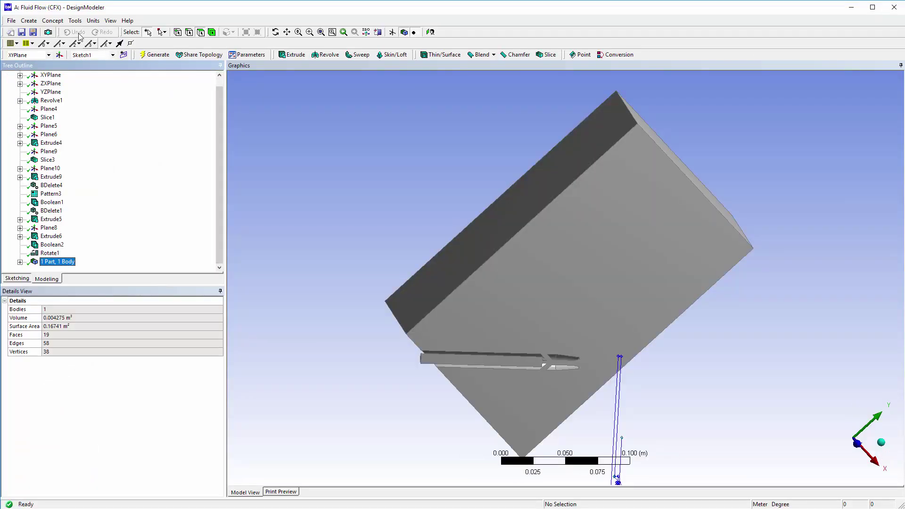
Step: Check the BarrelRadius, ExitRadius and EntrainmentRadius rows in the Parameter Editor, then close DesignModeler
click(75, 20)
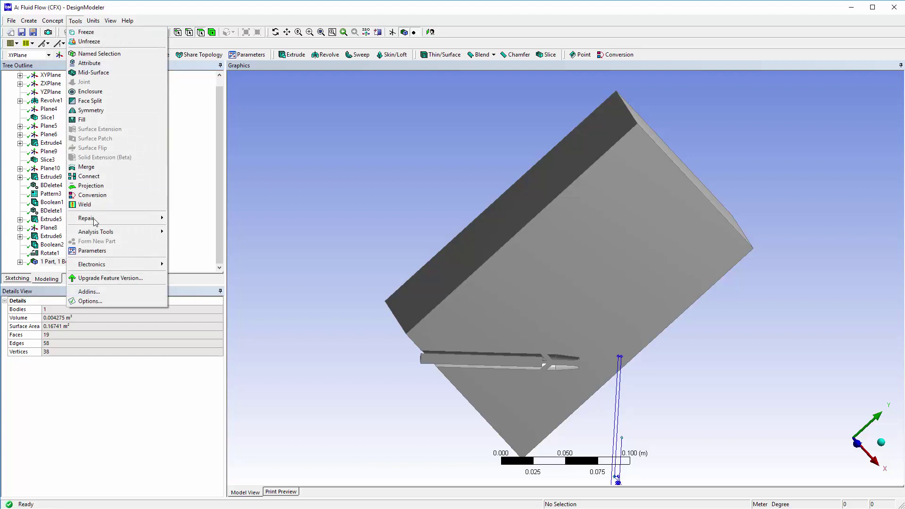
click(96, 253)
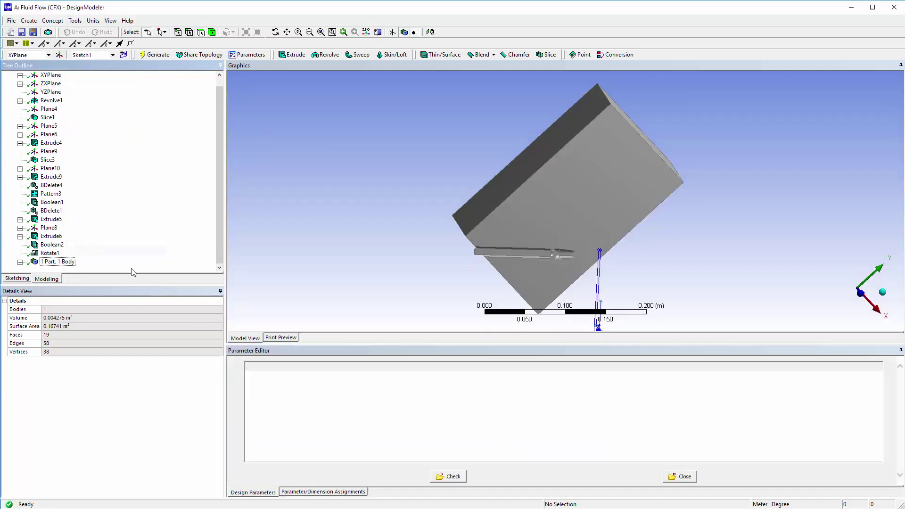
click(250, 394)
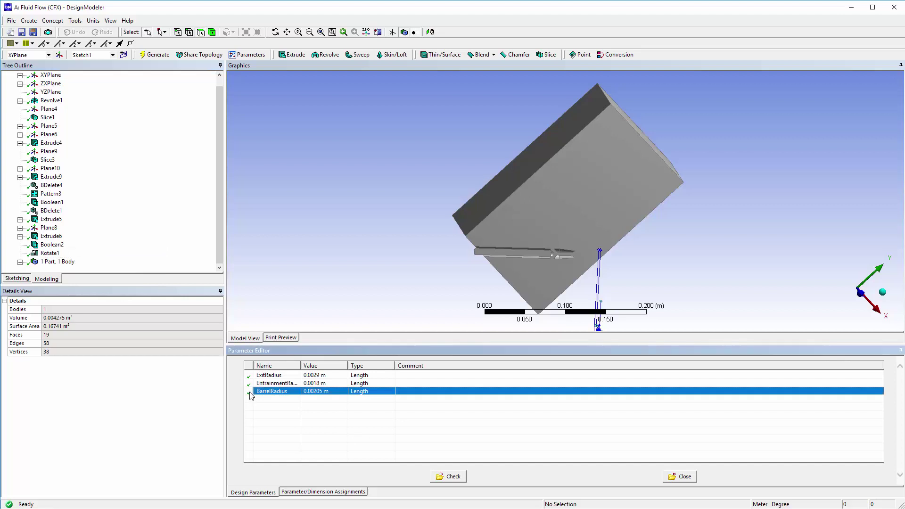
click(249, 376)
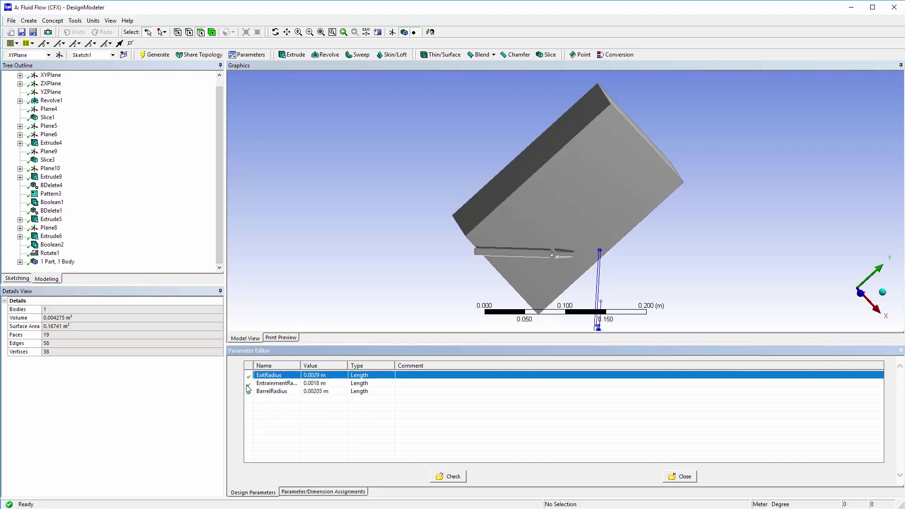
click(247, 384)
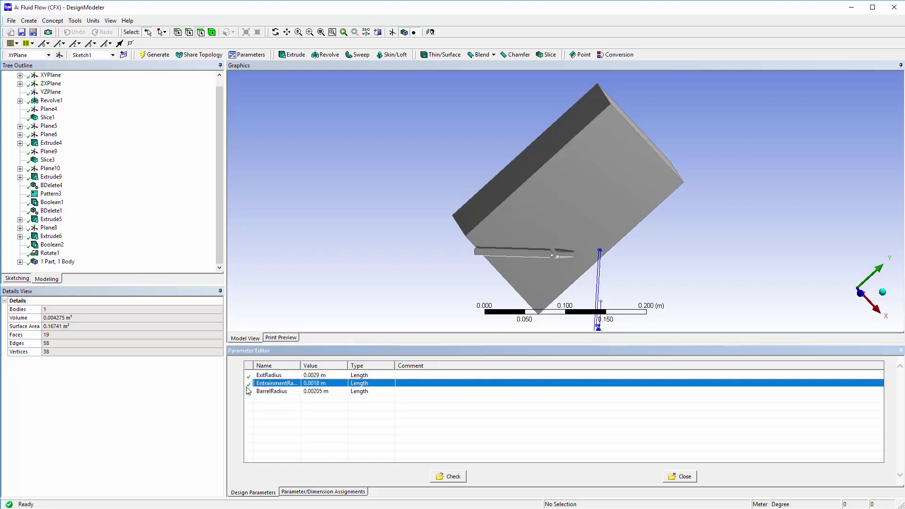
click(279, 433)
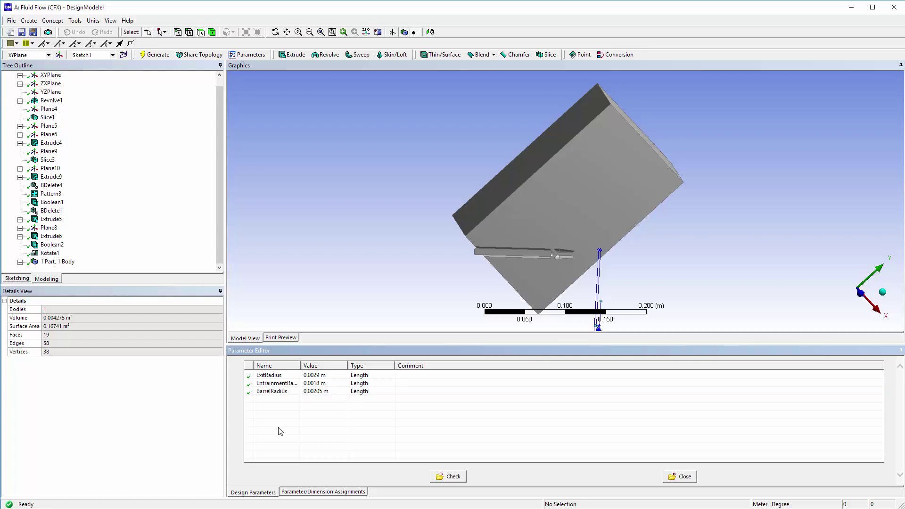
click(894, 7)
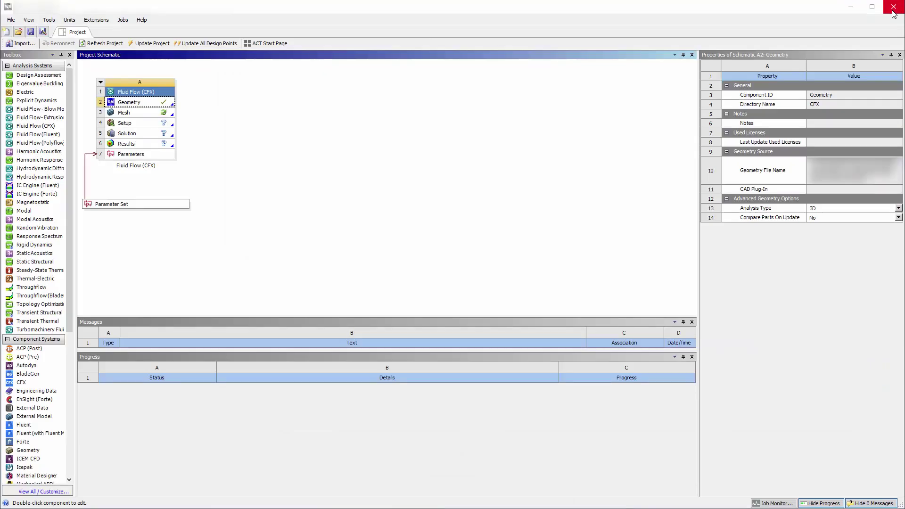
Step: Open the mesh in ANSYS Meshing and dismiss the Usage Tips
double_click(136, 114)
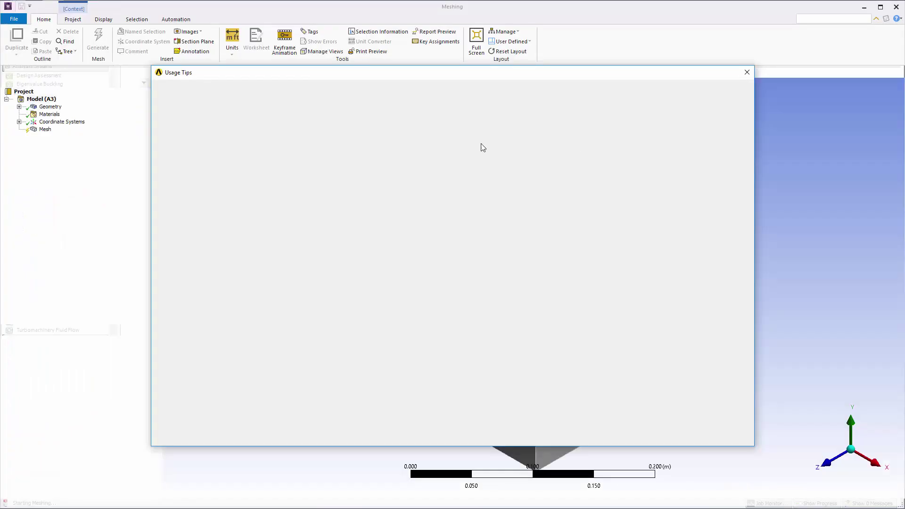
click(745, 74)
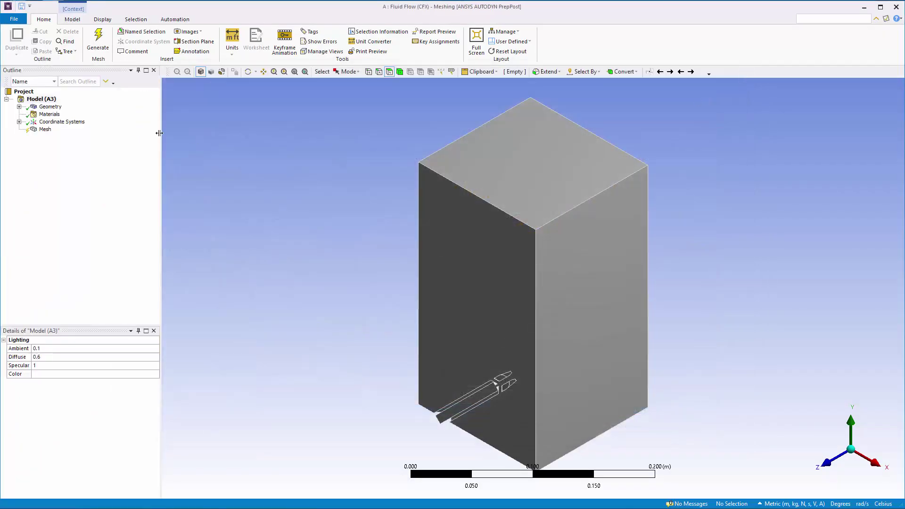
click(47, 131)
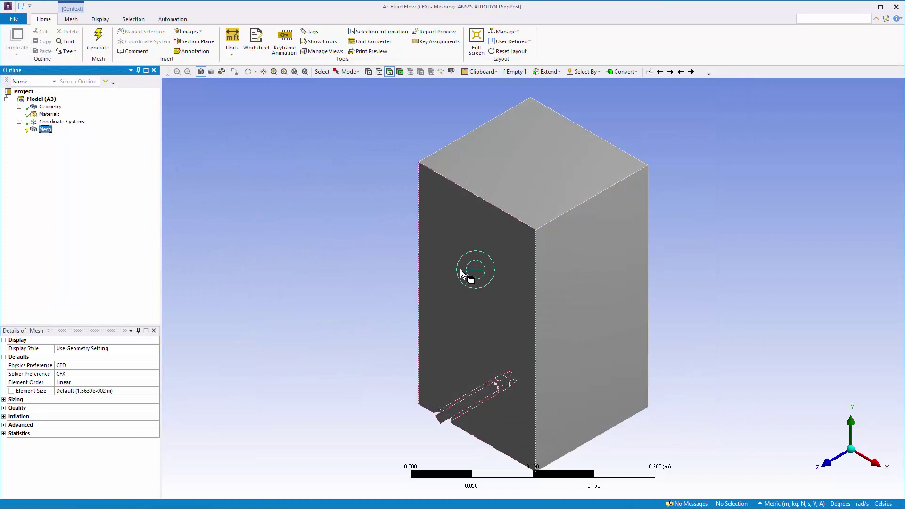
Step: Apply a 0.001 m Face Sizing to the box's front and right faces
click(514, 290)
ctrl+click(591, 266)
right_click(580, 267)
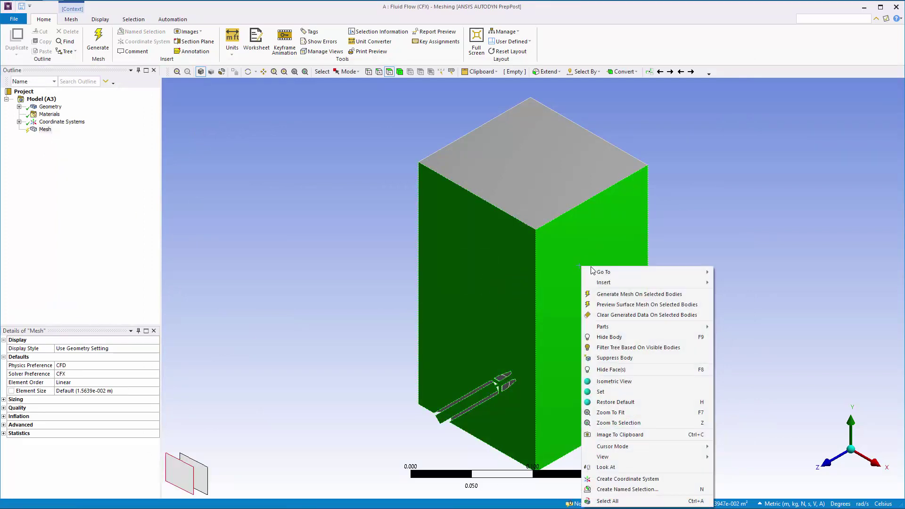
mouse_move(605, 282)
click(737, 283)
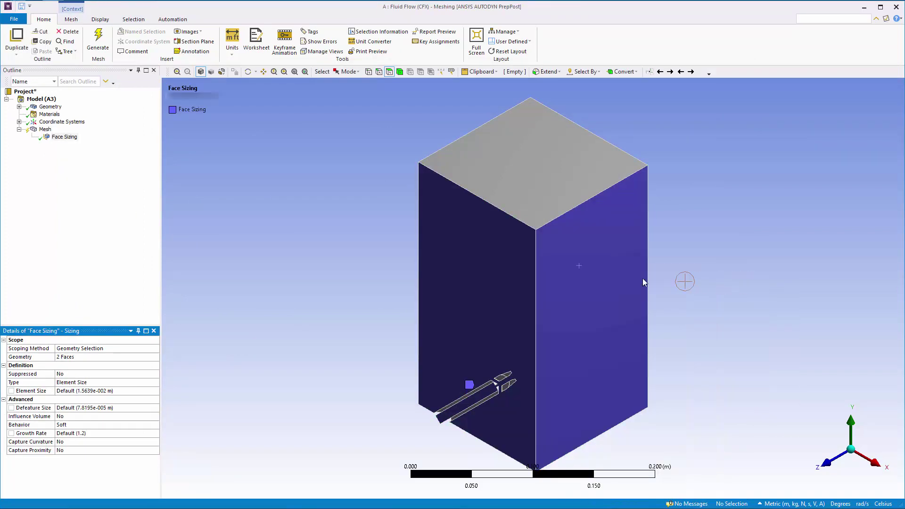
click(118, 390)
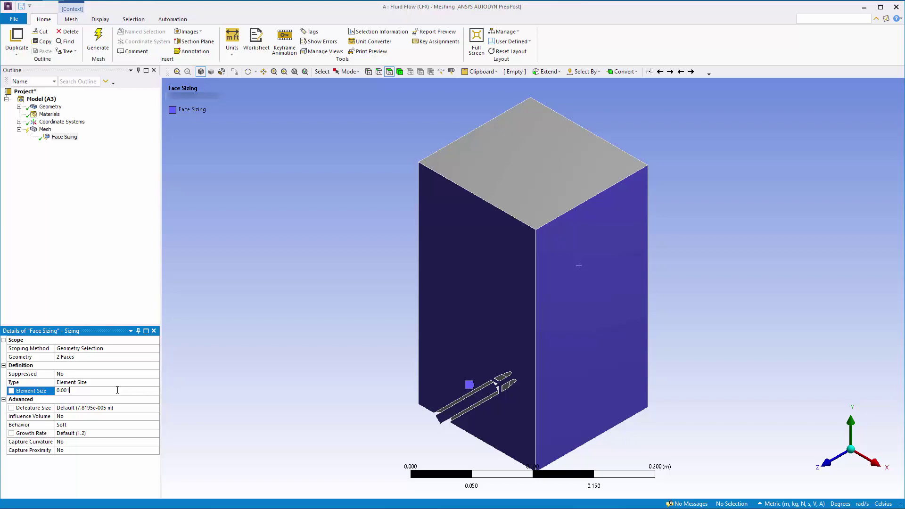
key(Return)
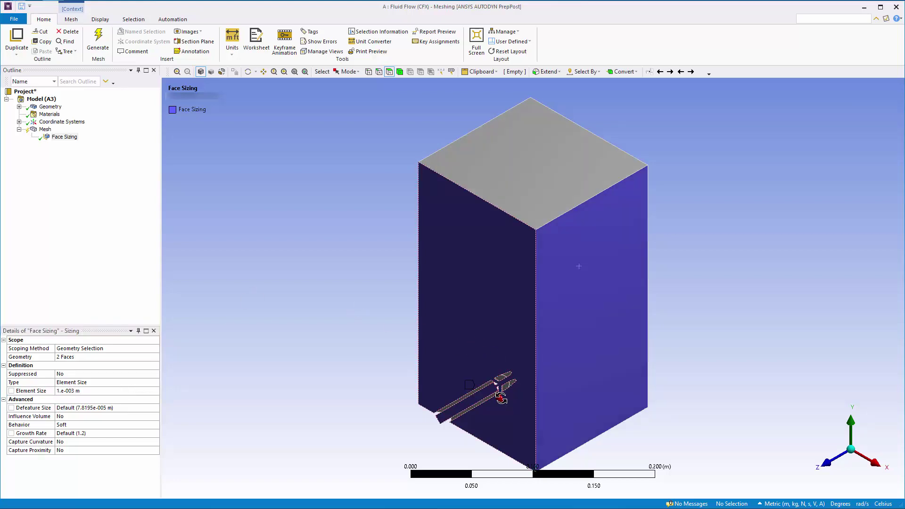
middle_drag(500, 397, 606, 311)
scroll(488, 386, up, 5)
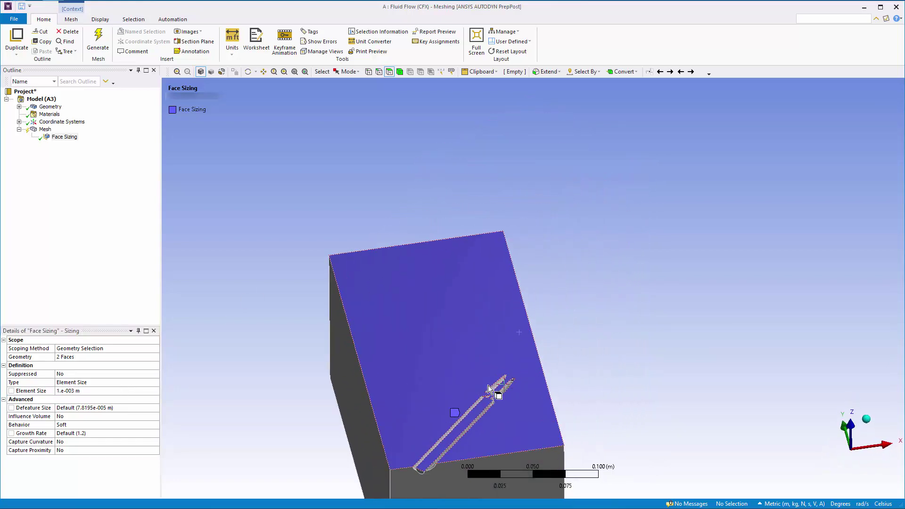
ctrl+middle_drag(488, 387, 515, 277)
scroll(511, 344, up, 8)
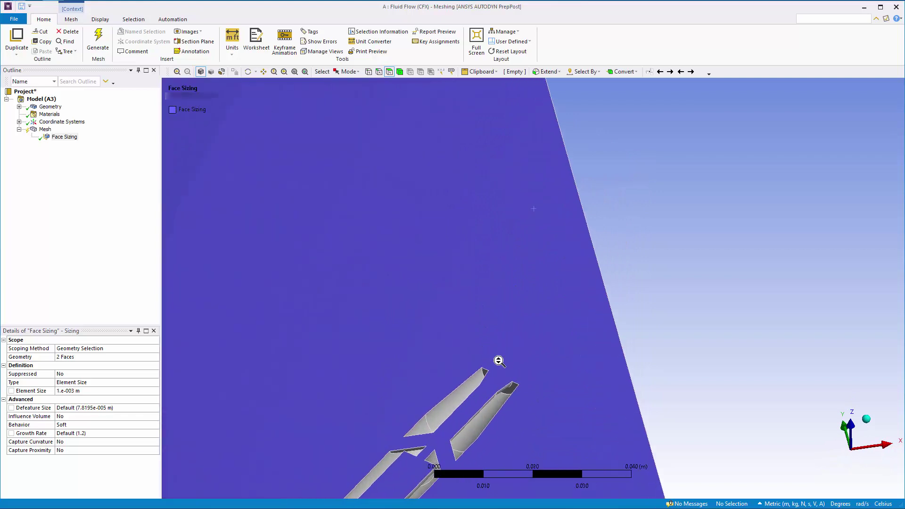
Step: Give the nozzle tube's end-cap face a Face Sizing 2 with 0.0002 m element size
click(600, 241)
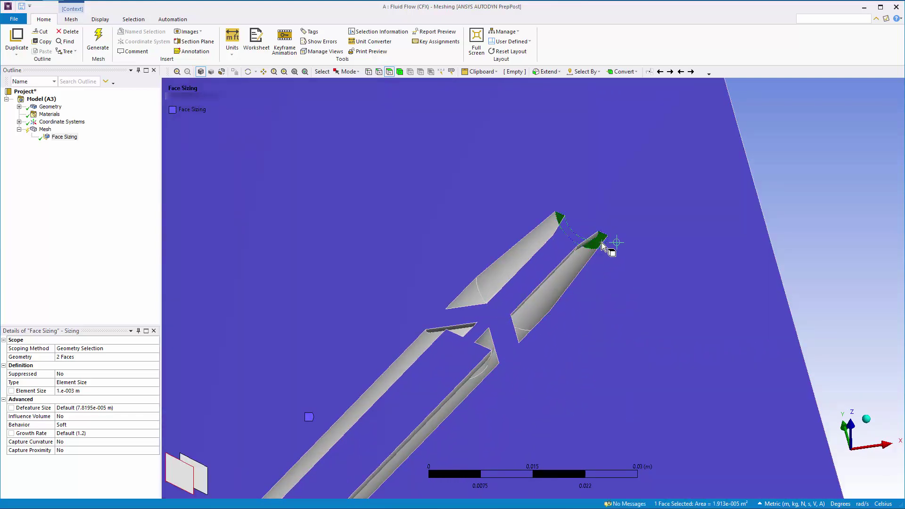
right_click(602, 242)
mouse_move(637, 262)
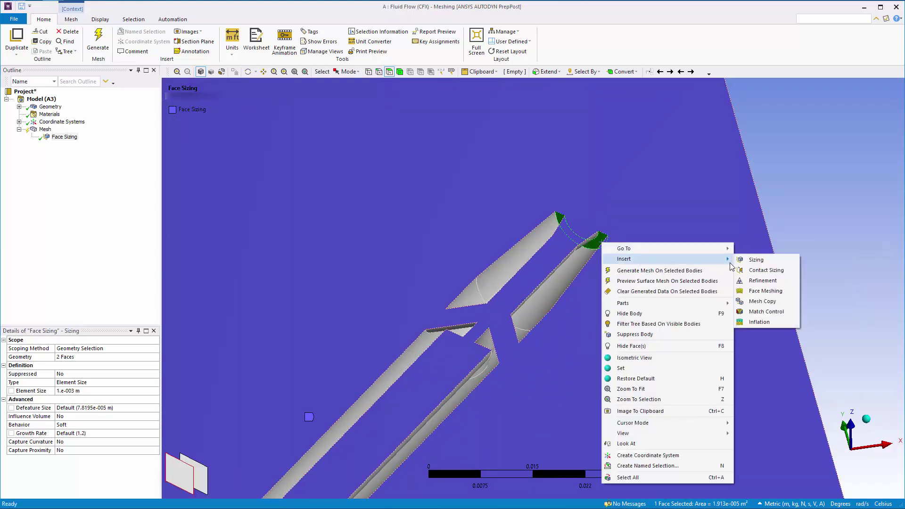
click(742, 261)
click(95, 390)
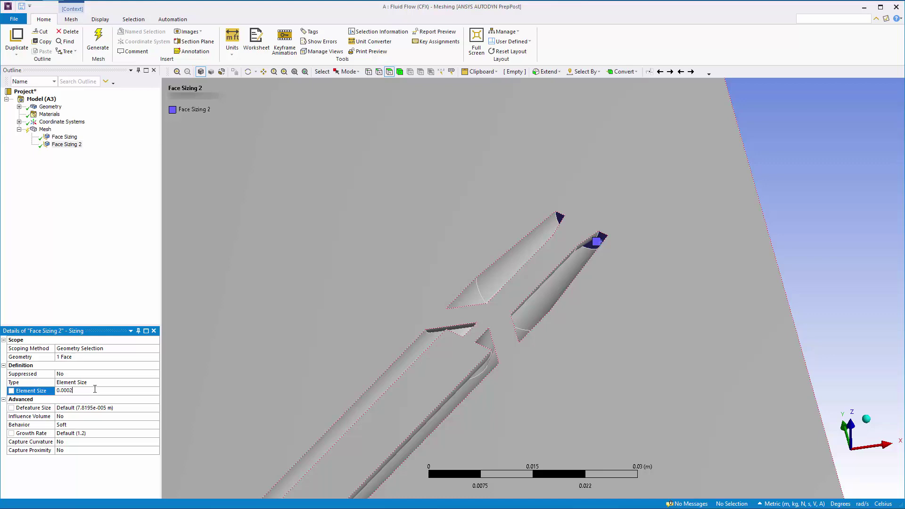
text(0.0002)
key(Return)
scroll(343, 314, down, 5)
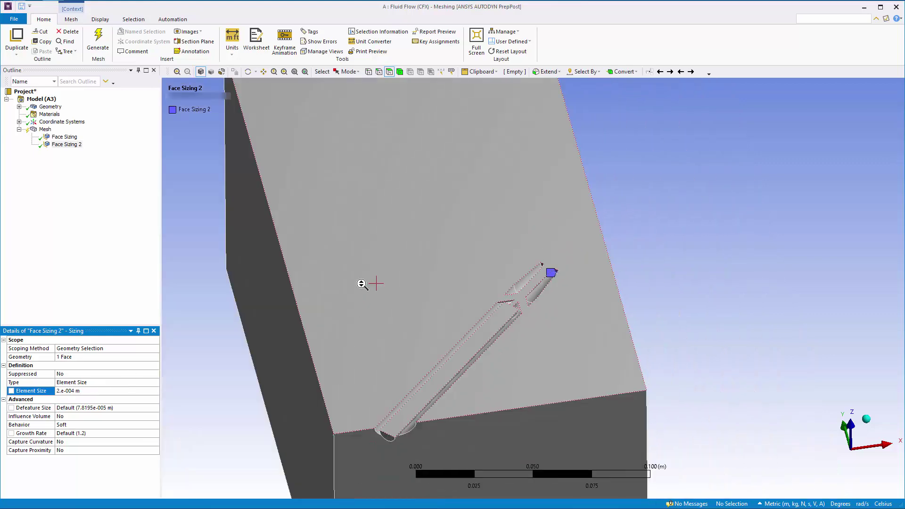
Step: Add an Inflation control to the fluid body
click(399, 71)
click(403, 140)
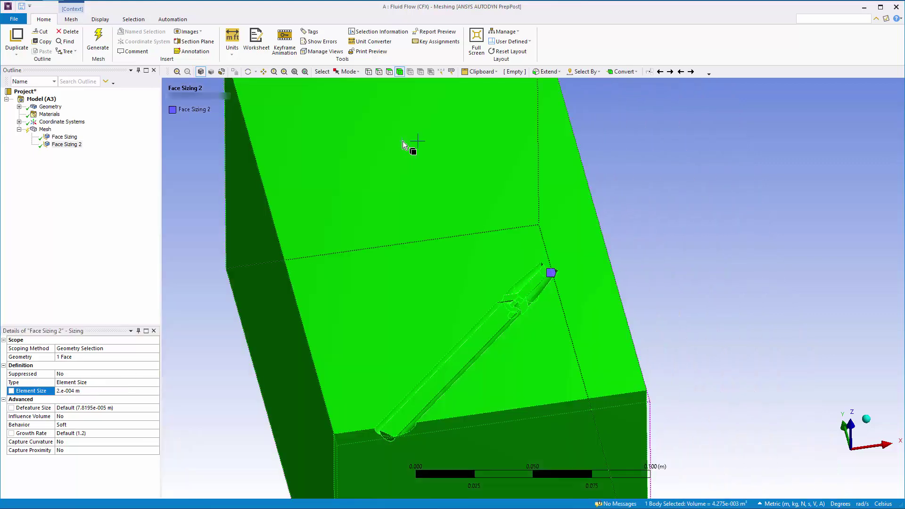
right_click(402, 141)
mouse_move(435, 160)
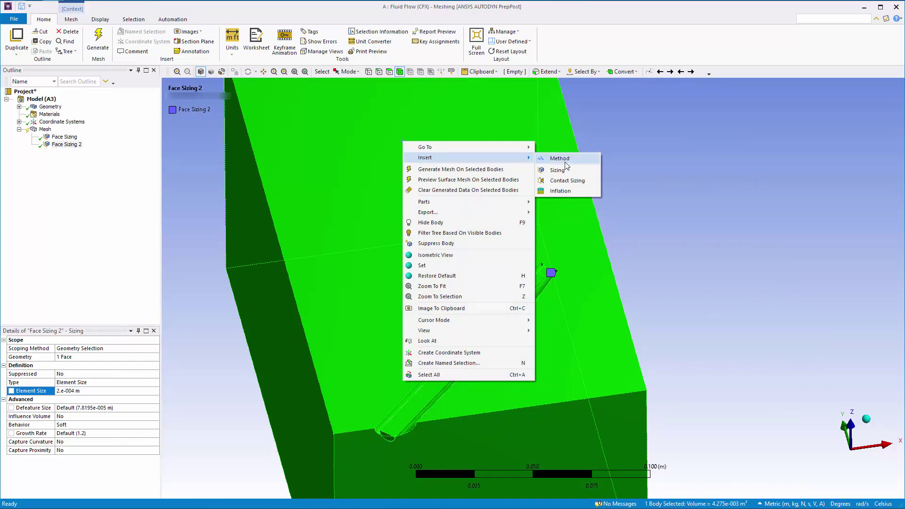
click(560, 189)
Step: Select all body faces, remove the unwanted ones, and apply 13 faces as inflation boundary
right_click(491, 180)
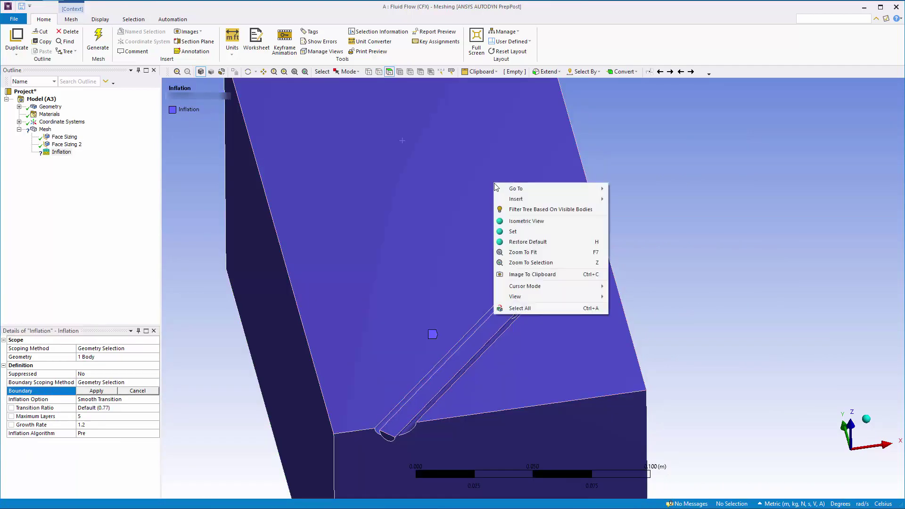
click(522, 306)
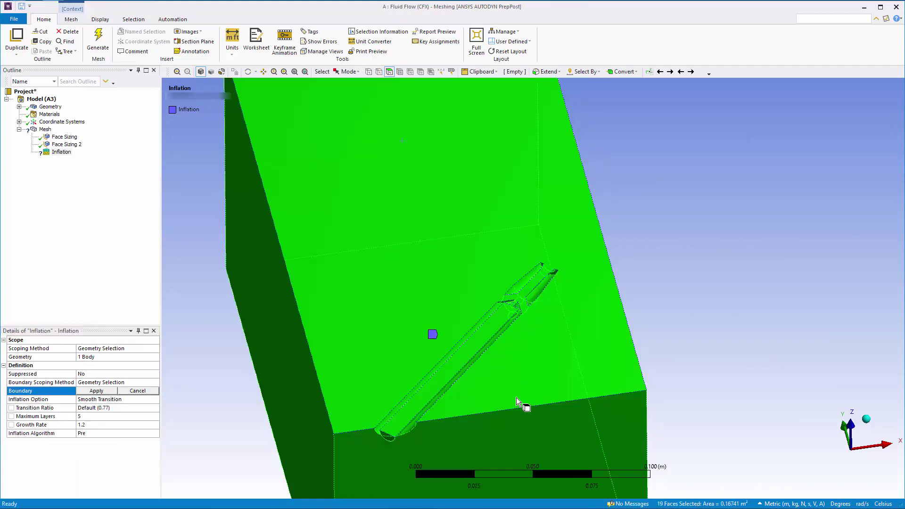
scroll(516, 397, down, 3)
ctrl+click(446, 412)
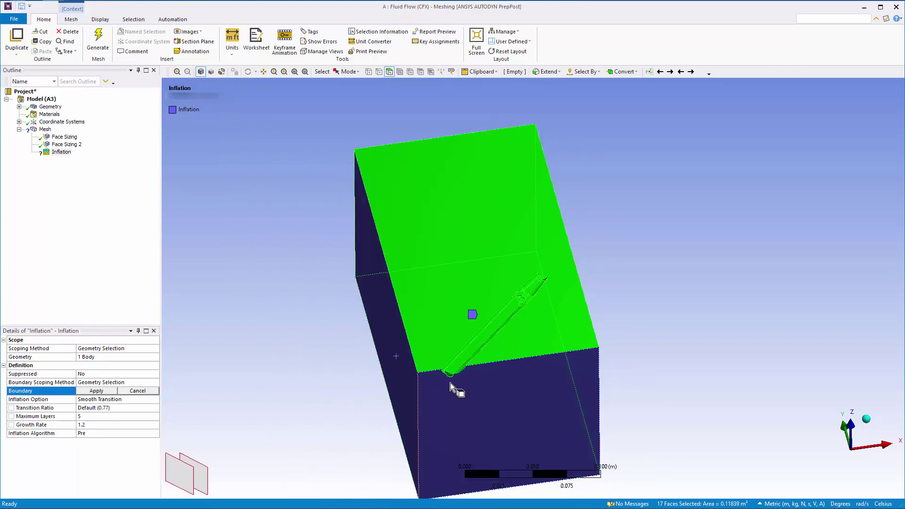
ctrl+click(436, 429)
middle_drag(436, 429, 529, 389)
ctrl+click(465, 434)
middle_drag(465, 434, 335, 473)
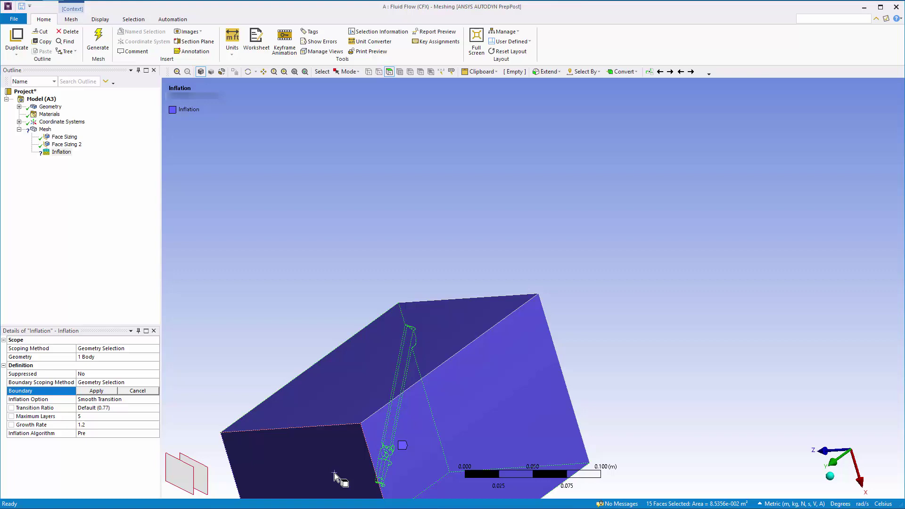
ctrl+click(334, 473)
middle_drag(446, 375, 545, 271)
click(96, 391)
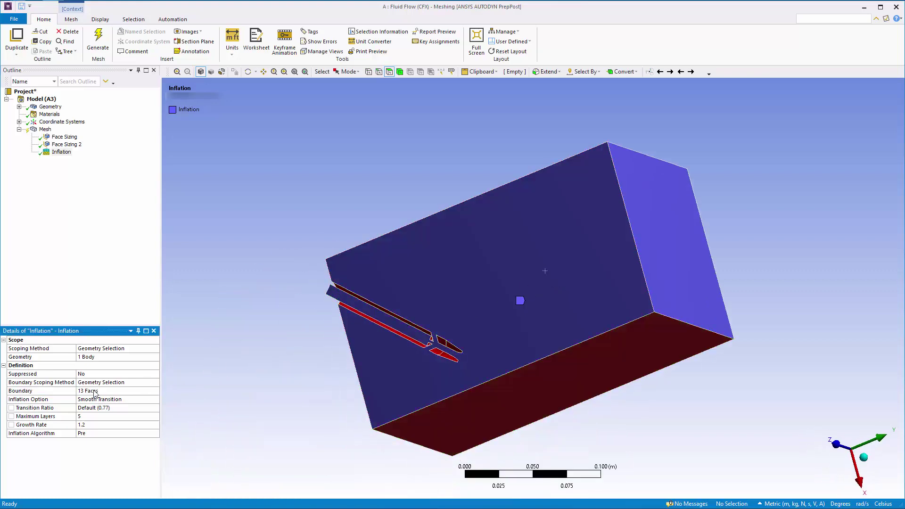
Step: Generate the mesh and cut it with Section Plane 1 to view interior elements near the nozzle
click(98, 46)
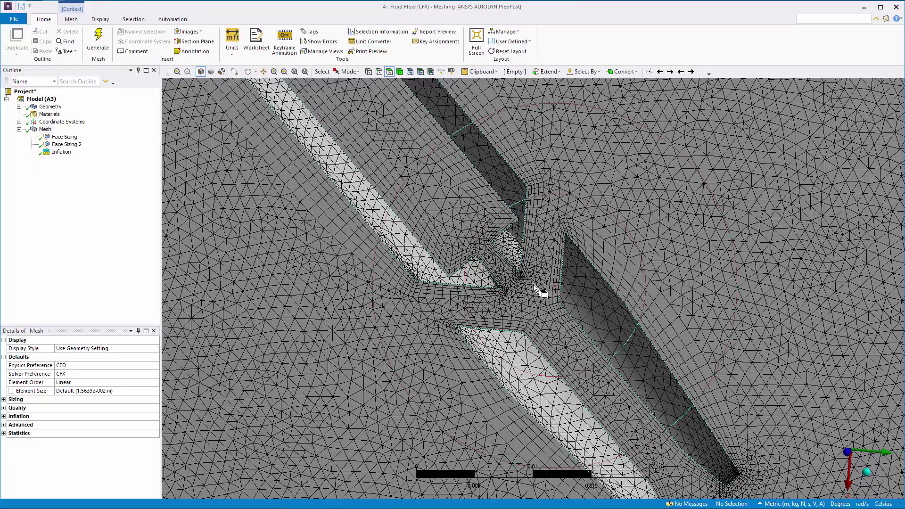
click(194, 42)
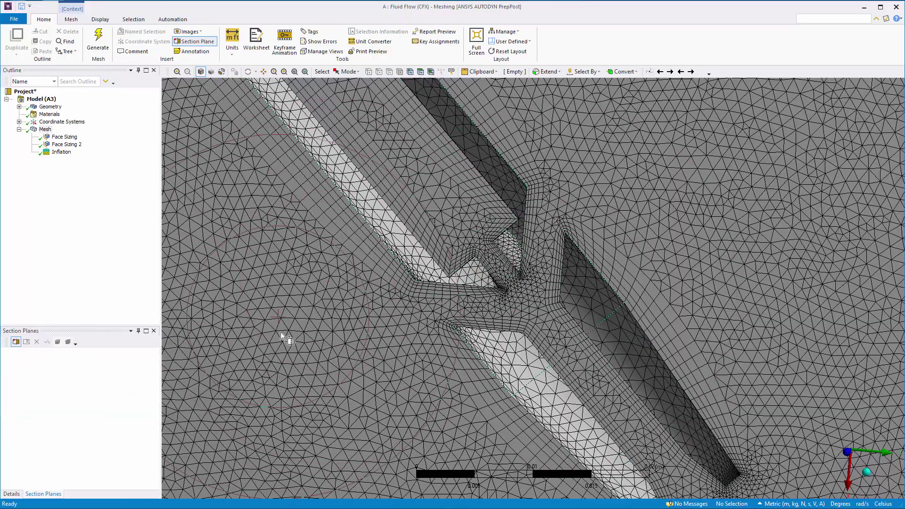
drag(517, 90, 518, 254)
middle_drag(498, 258, 386, 325)
mouse_move(513, 243)
middle_down()
mouse_move(487, 240)
mouse_move(510, 245)
middle_up()
scroll(518, 235, up, 5)
scroll(526, 226, down, 5)
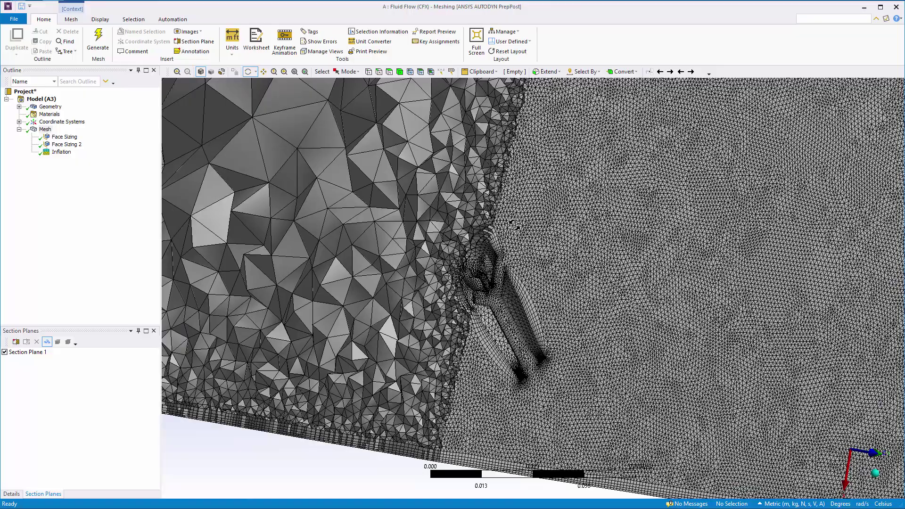
Step: Close Meshing, update the Mesh cell, and open the Setup in CFX-Pre
click(896, 8)
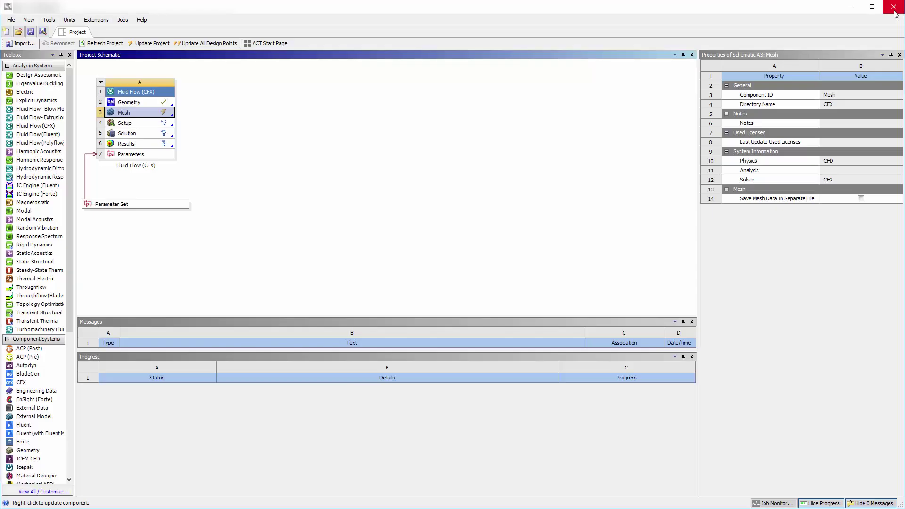
right_click(132, 117)
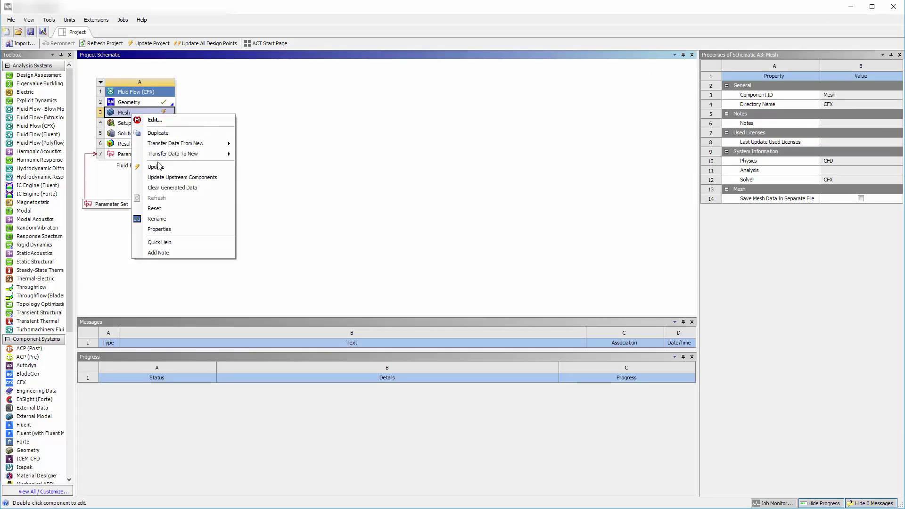
click(160, 164)
double_click(141, 124)
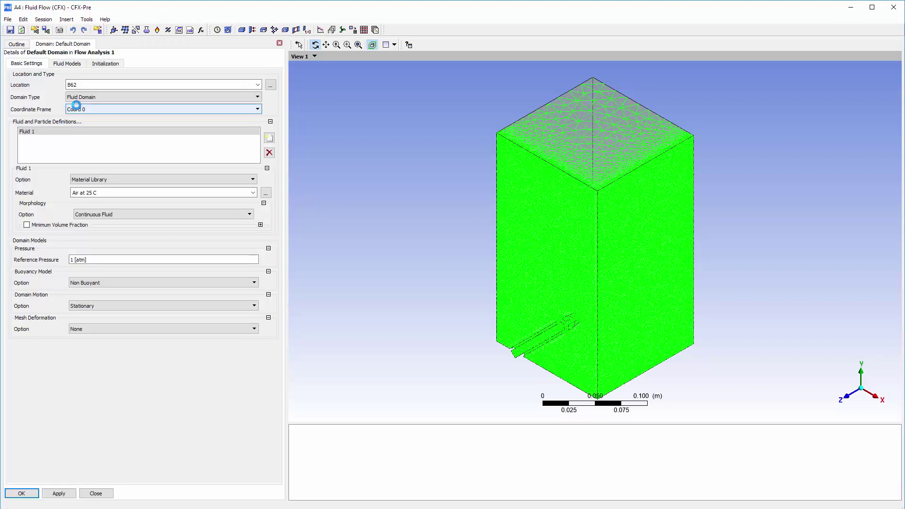
Step: Set the Default Domain material to Air Ideal Gas with Total Energy heat transfer
click(253, 193)
click(106, 201)
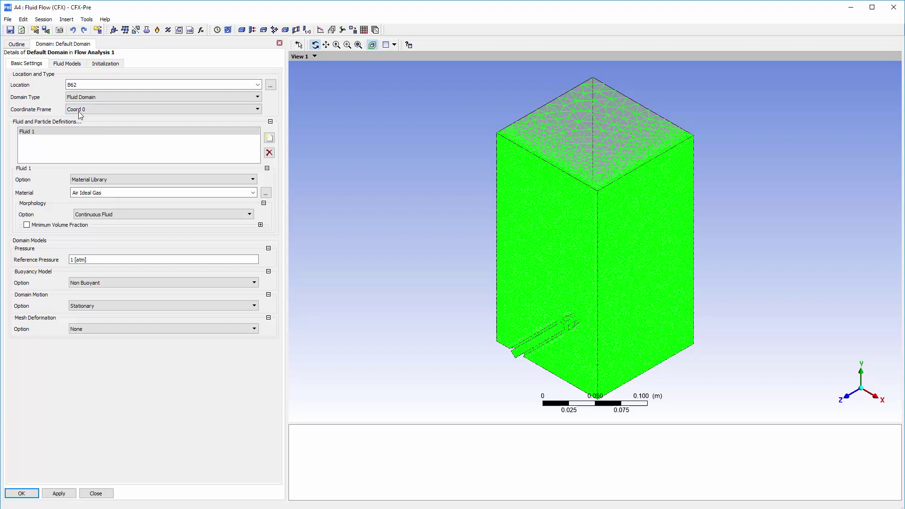
click(64, 65)
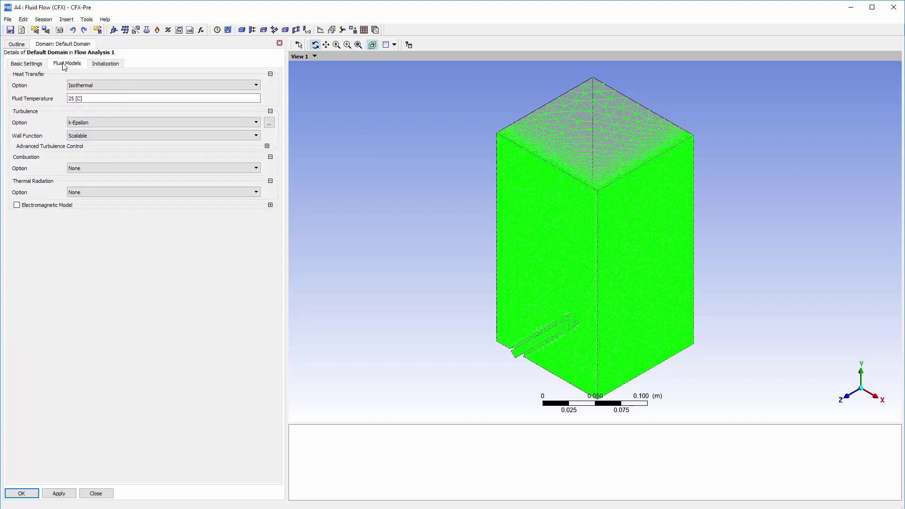
click(97, 86)
click(92, 108)
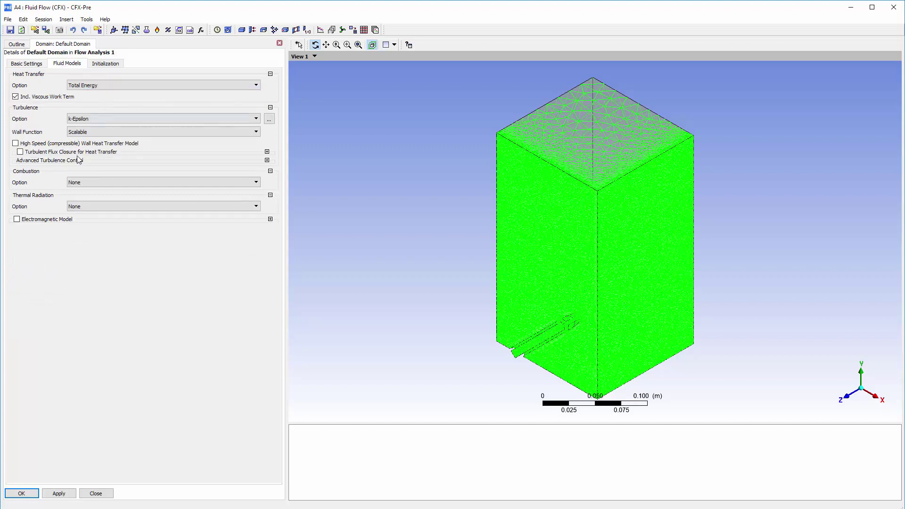
Step: Confirm the domain and create a boundary named Inlet on the small nozzle face
click(22, 493)
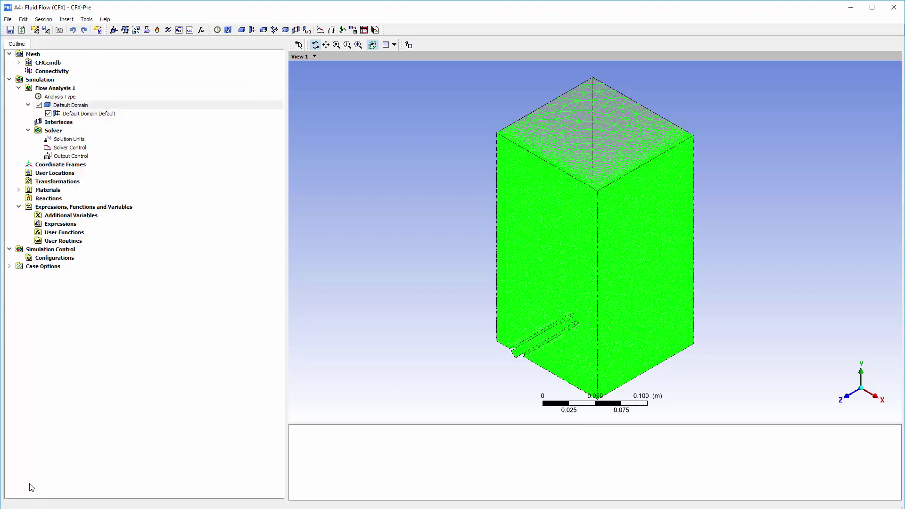
click(252, 29)
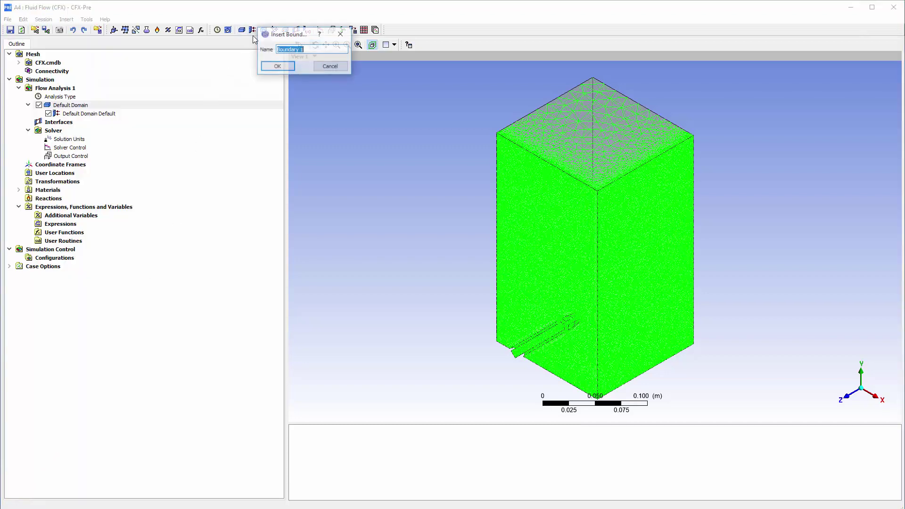
text(Inlet)
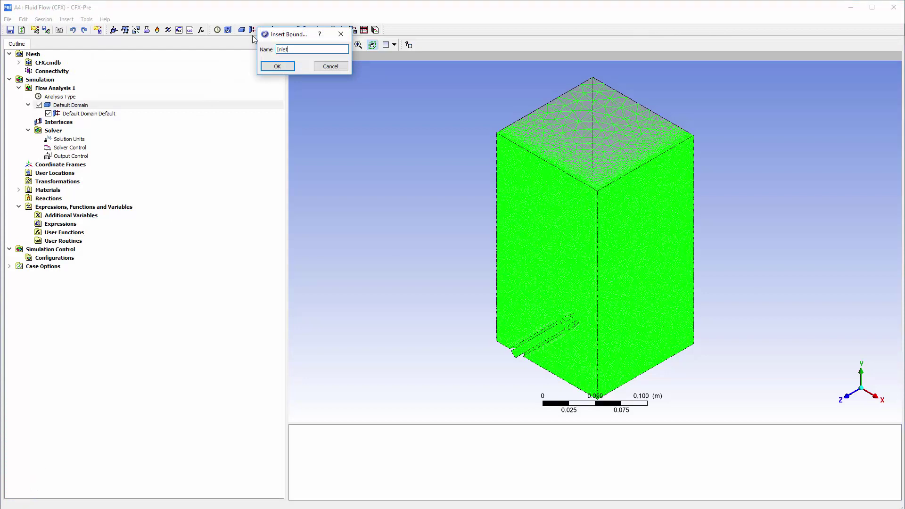
key(Return)
middle_drag(509, 309, 606, 204)
click(598, 192)
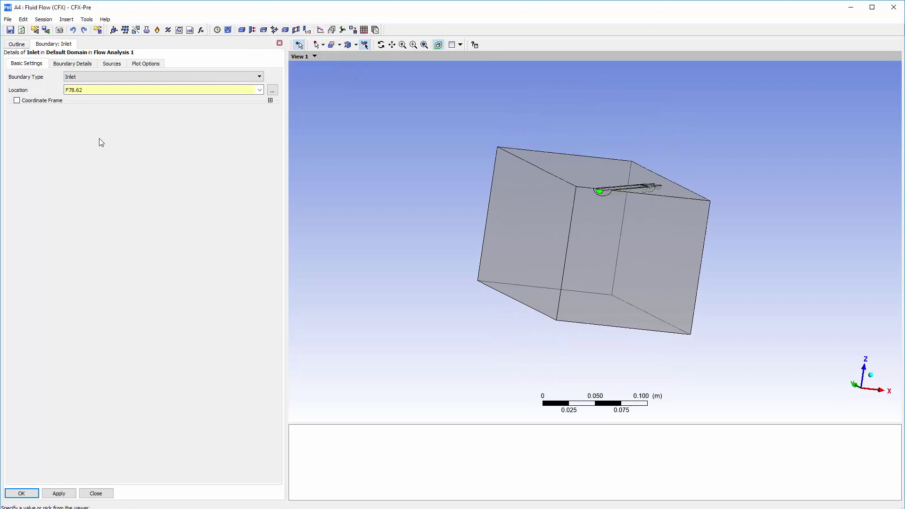
Step: Specify the Inlet by a 0.00292 kg/s mass flow rate and 25 C static temperature
click(87, 68)
click(105, 108)
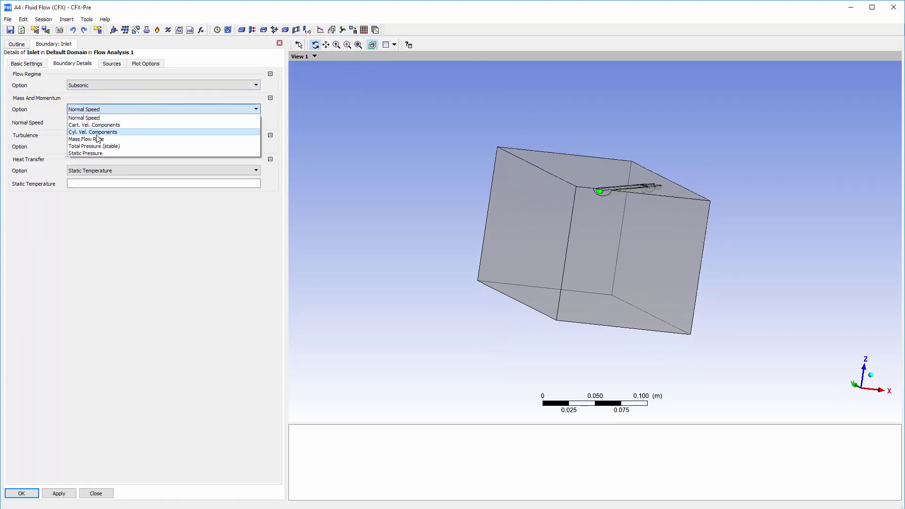
click(97, 137)
click(96, 122)
text(0.00292)
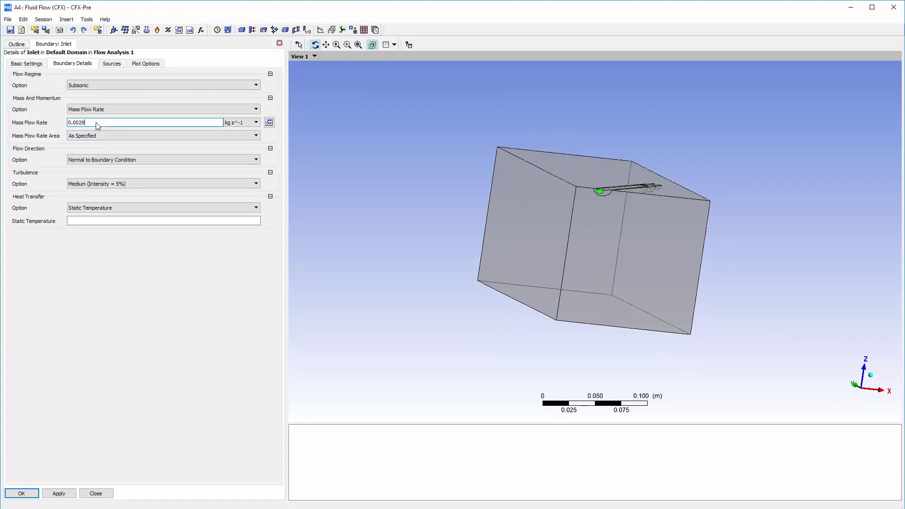
click(94, 221)
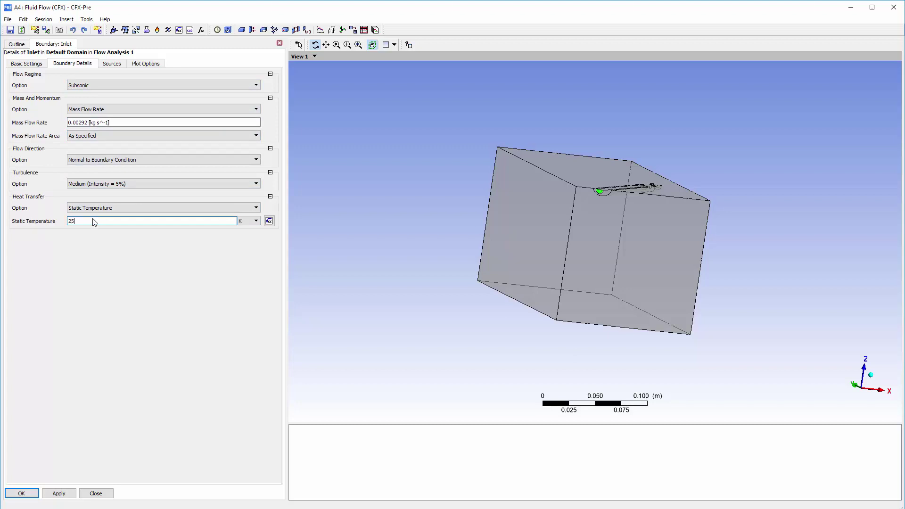
click(249, 225)
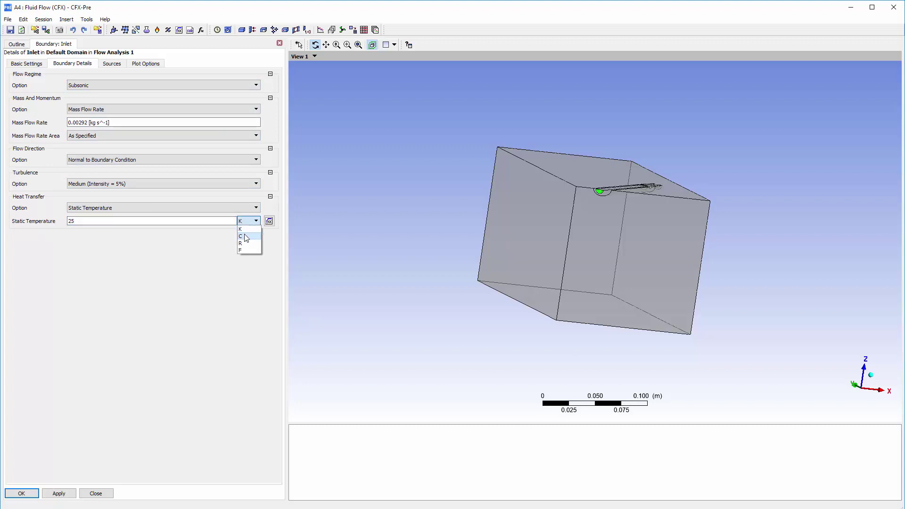
click(246, 229)
Step: Confirm the Inlet and add a Wall boundary on the box's right face
click(34, 493)
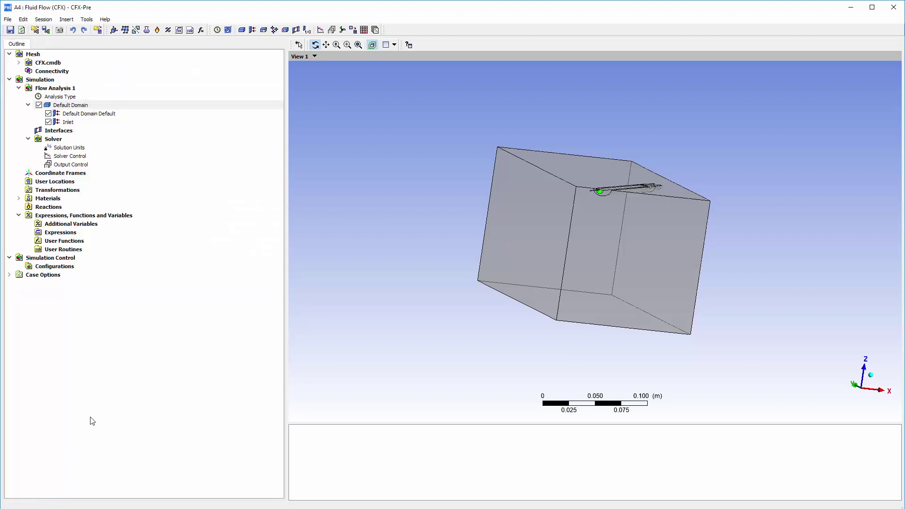
click(253, 30)
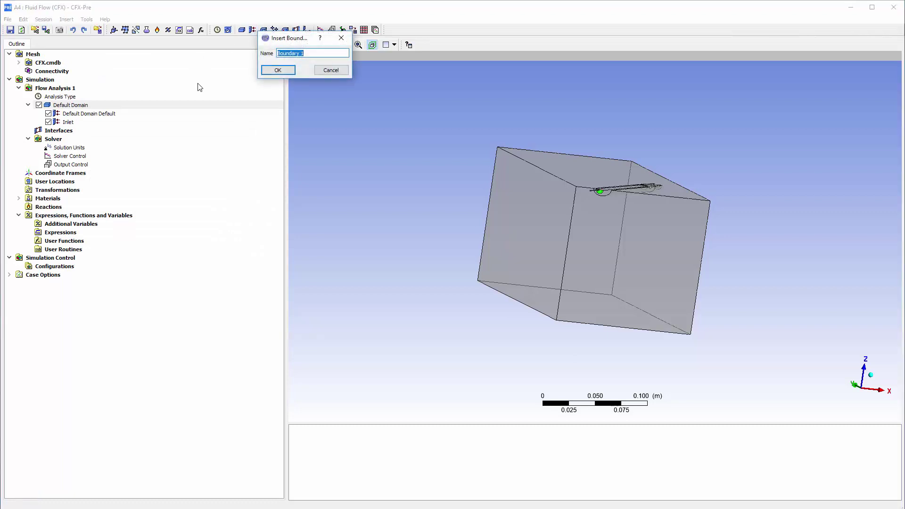
text(Wall)
key(Return)
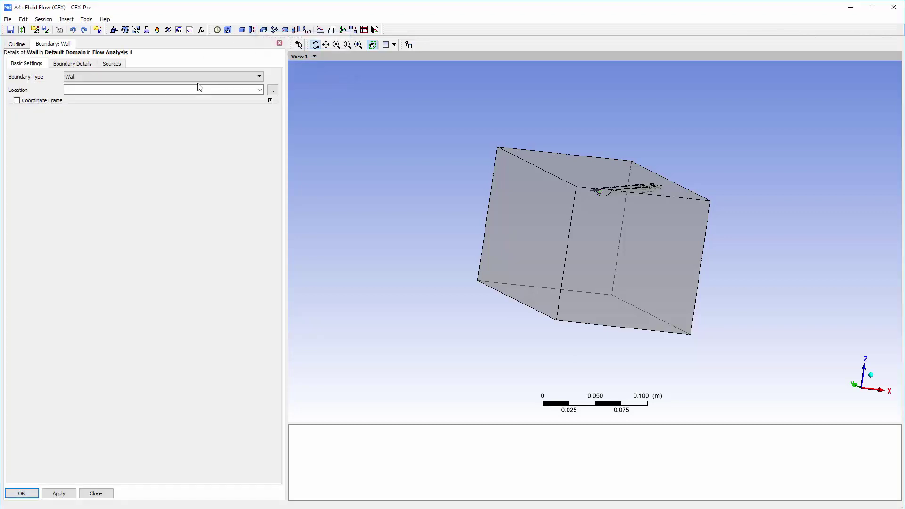
drag(565, 207, 501, 208)
click(175, 89)
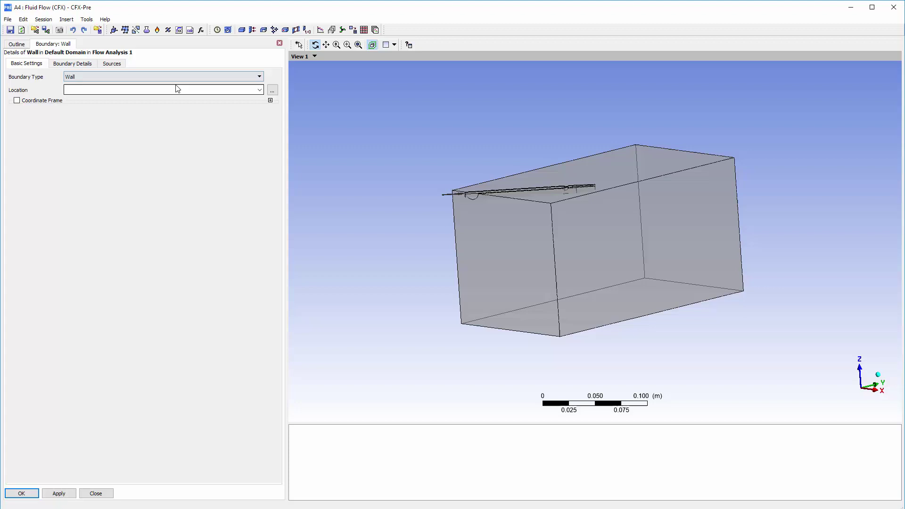
click(557, 230)
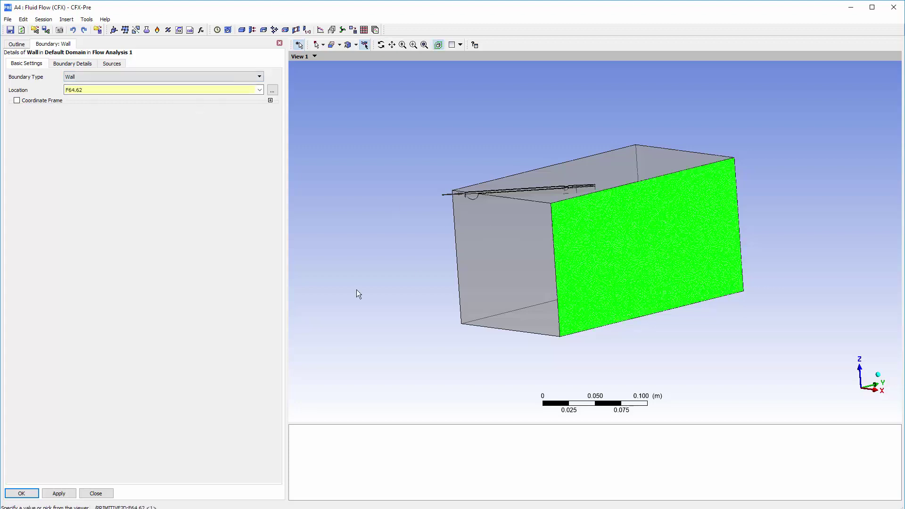
click(33, 493)
click(34, 494)
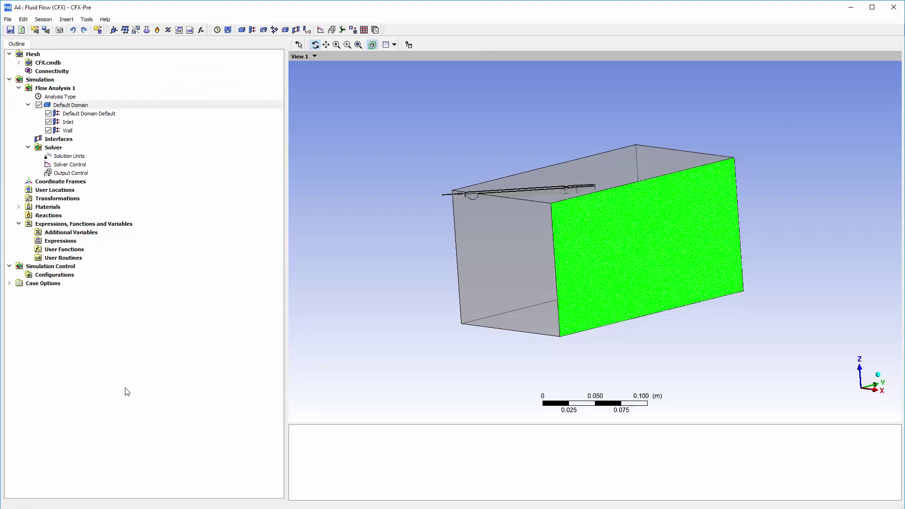
Step: Add a Symmetry boundary on the box's top face
click(252, 30)
text(Symmetry)
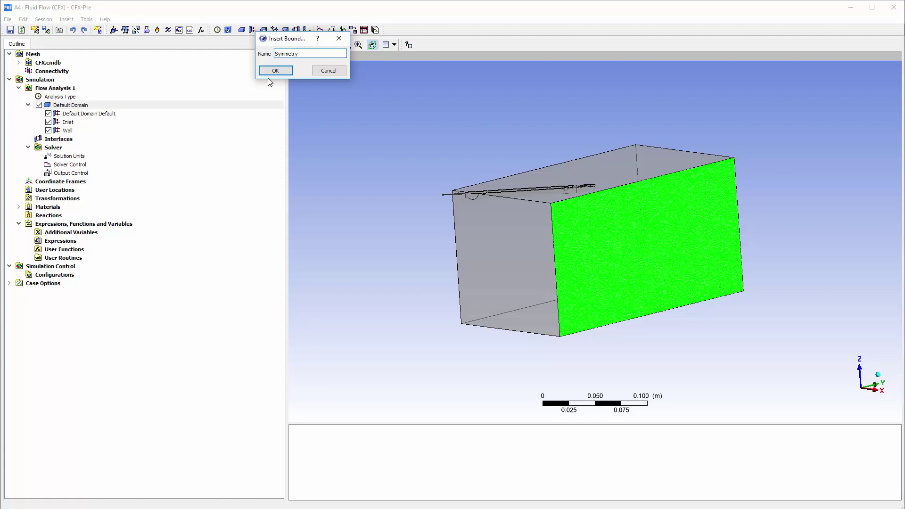
click(273, 72)
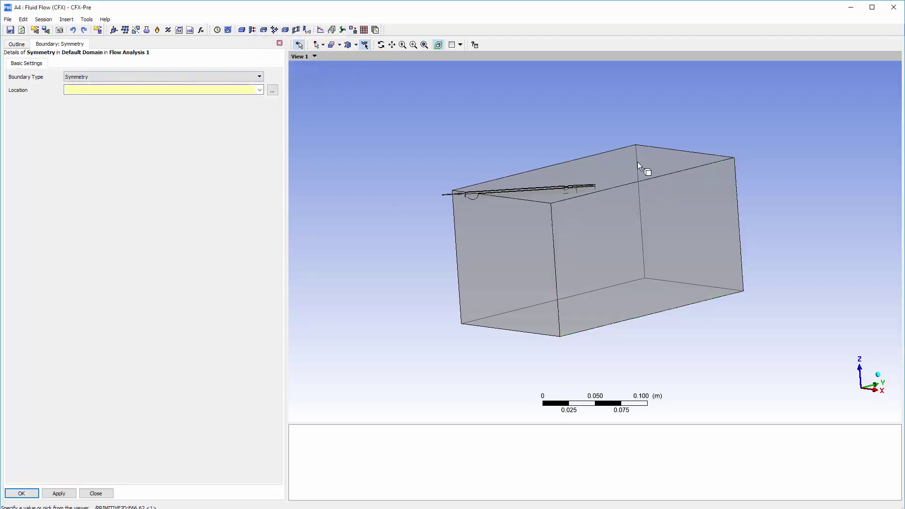
click(637, 162)
click(28, 493)
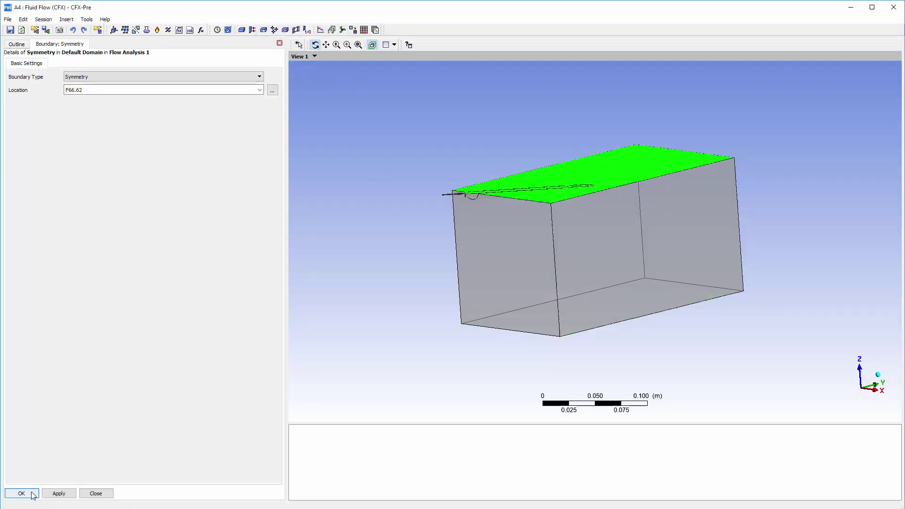
Step: Create an Openings boundary located on three outer faces of the box
click(252, 30)
text(Ope)
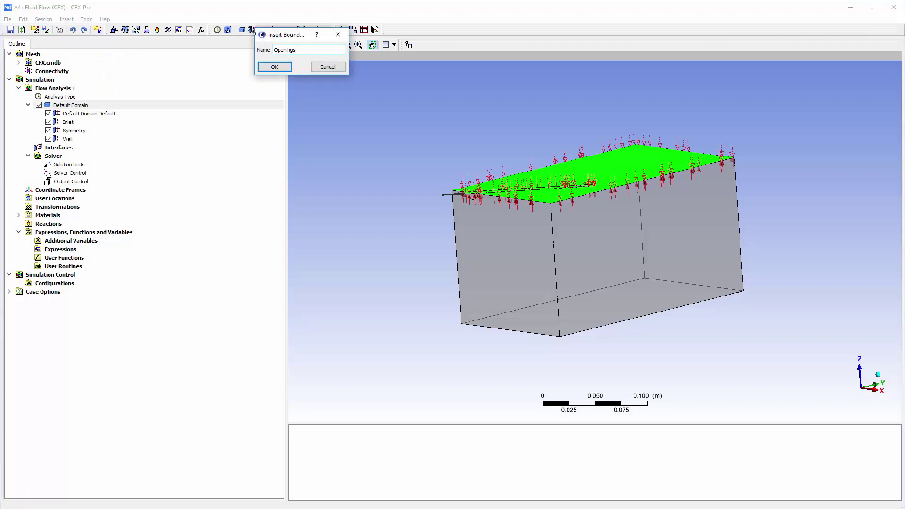
text(nings)
key(Return)
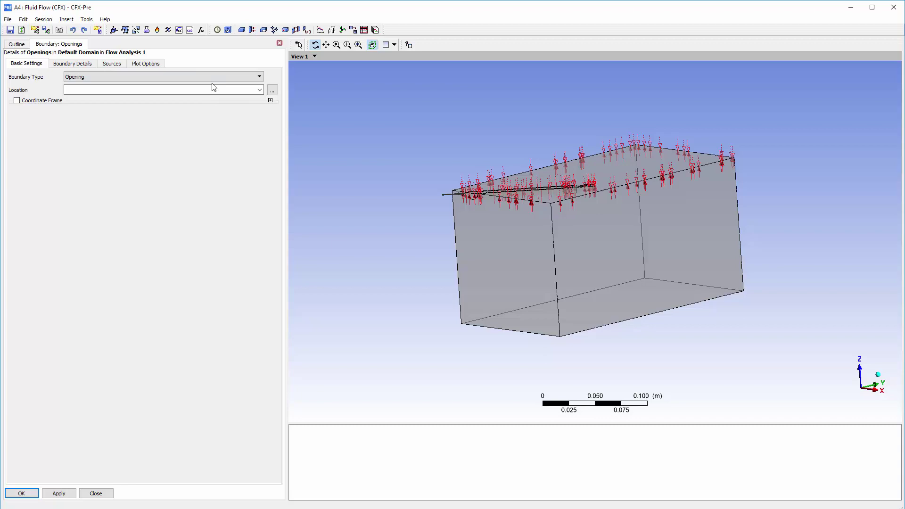
click(221, 90)
click(541, 283)
middle_drag(541, 283, 626, 216)
ctrl+click(623, 253)
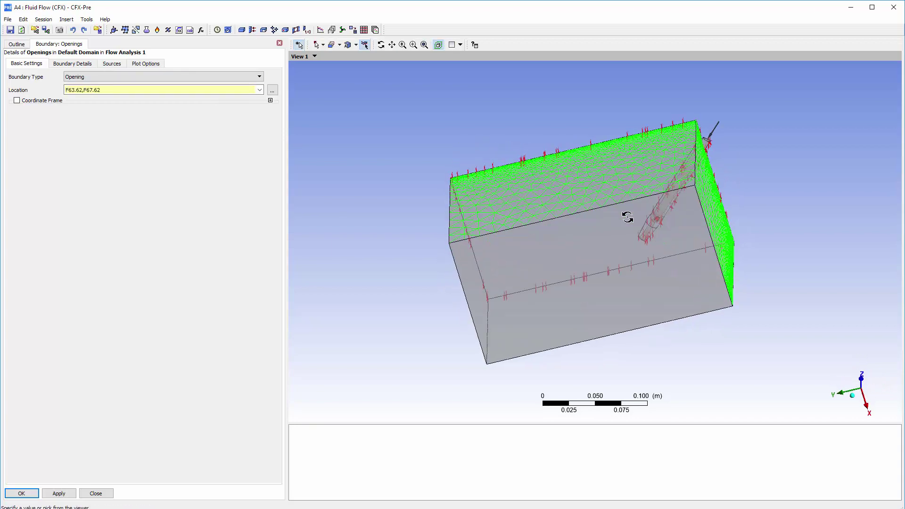
ctrl+click(580, 258)
middle_drag(580, 258, 657, 246)
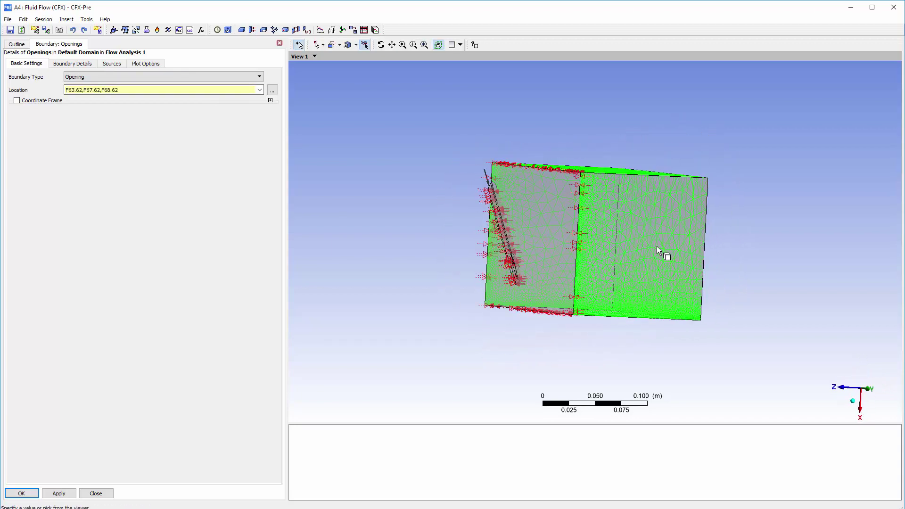
Step: Make the opening an Entrainment condition at 0 Pa using Opening Pressure
click(80, 64)
click(100, 108)
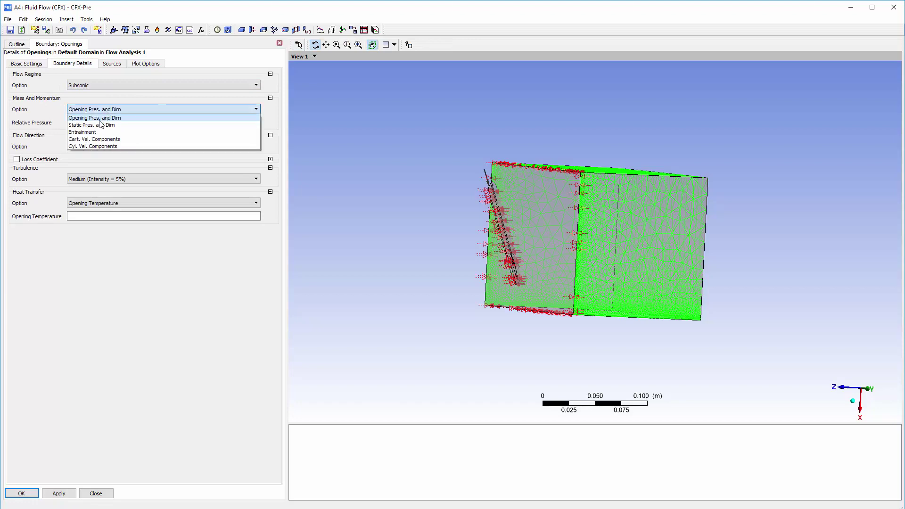
click(97, 127)
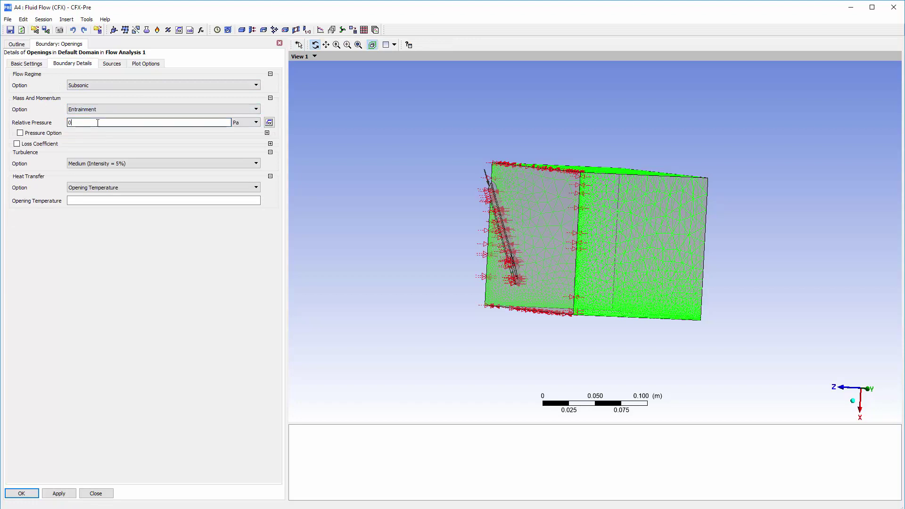
click(43, 132)
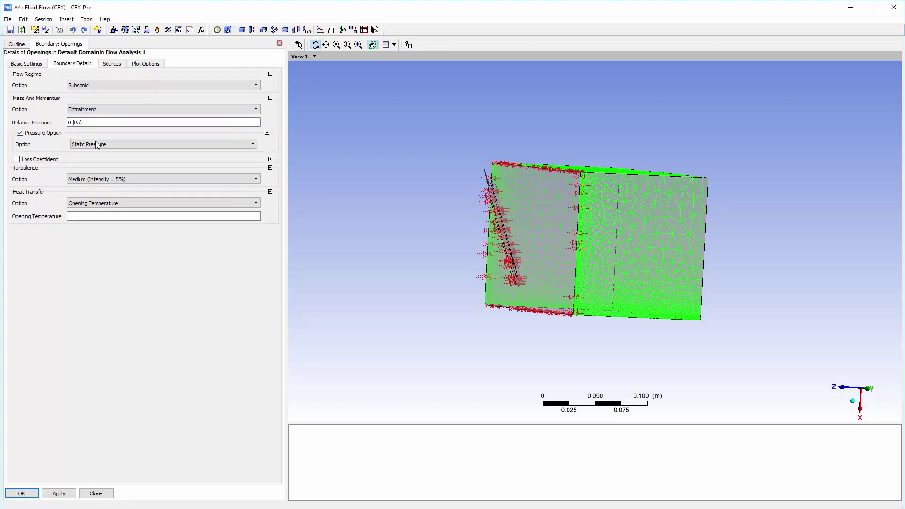
click(96, 144)
click(89, 157)
Step: Set Zero Gradient turbulence and a 25 C opening temperature, then apply the boundary
click(93, 179)
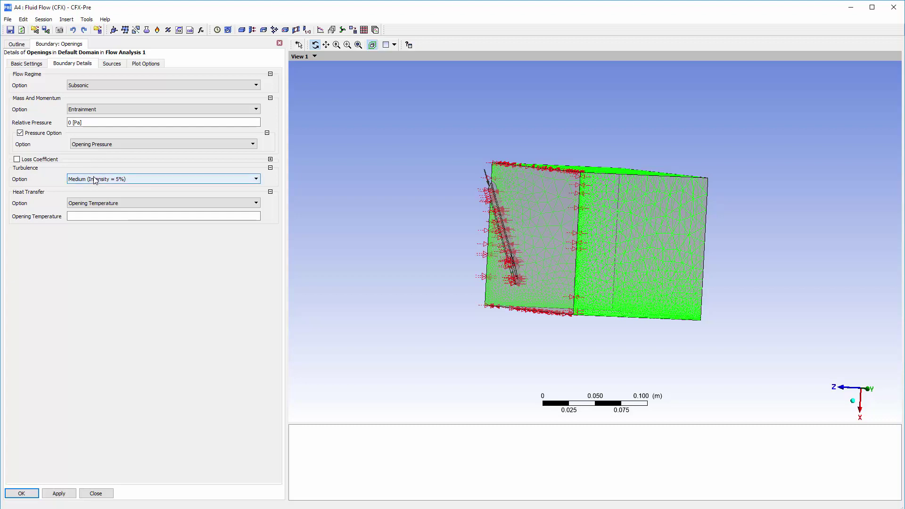
click(96, 251)
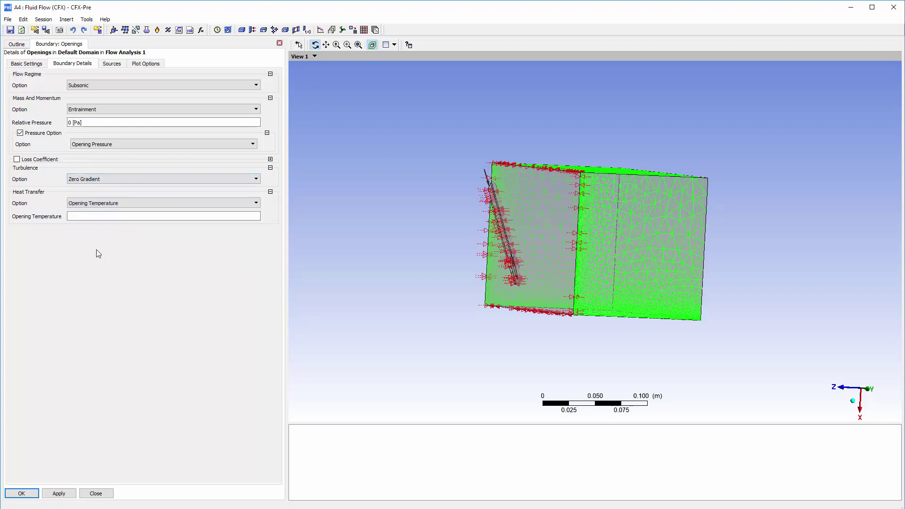
click(83, 217)
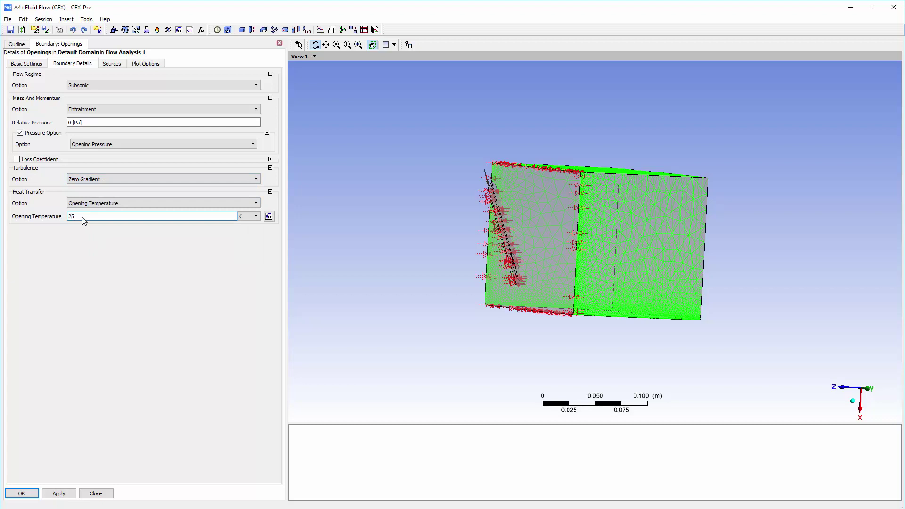
click(242, 216)
click(33, 493)
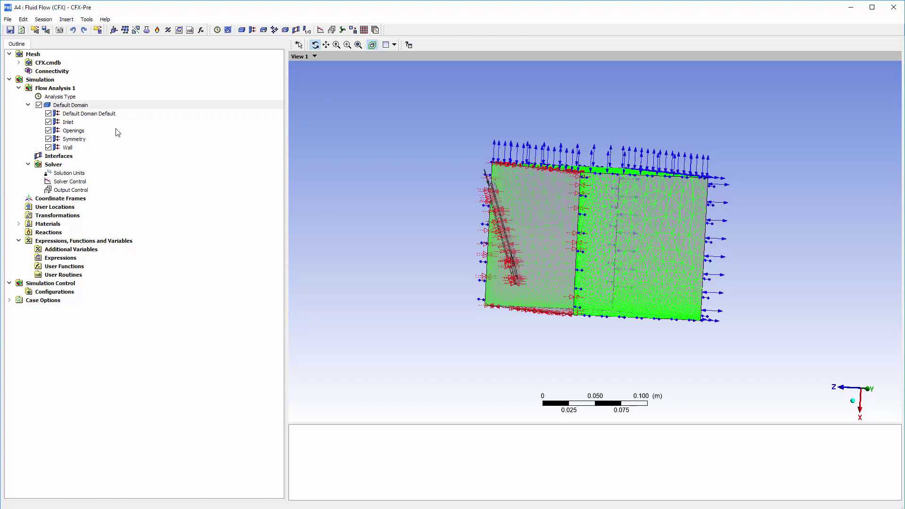
Step: Rename the Default Domain Default boundary covering the nozzle surface to 'Nozzle' in the Outline tree
click(115, 115)
drag(539, 355, 574, 322)
right_click(105, 116)
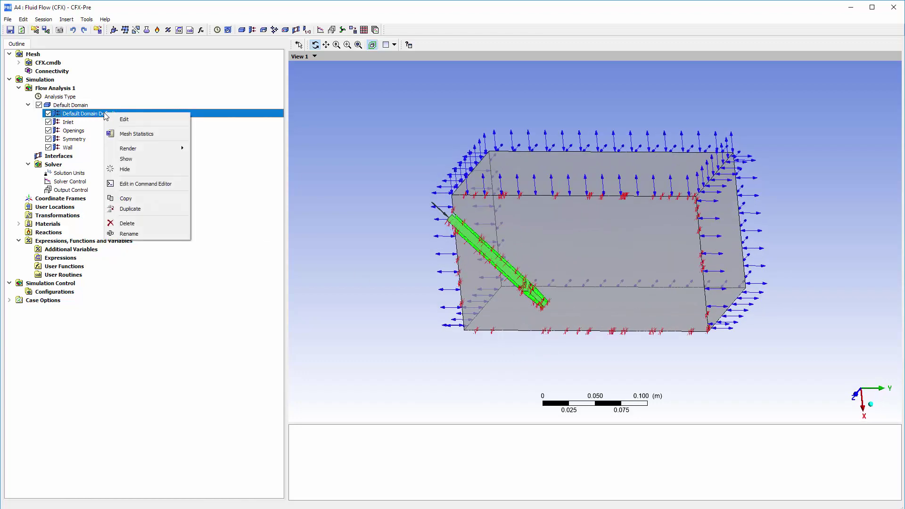
click(126, 234)
text(Nozz)
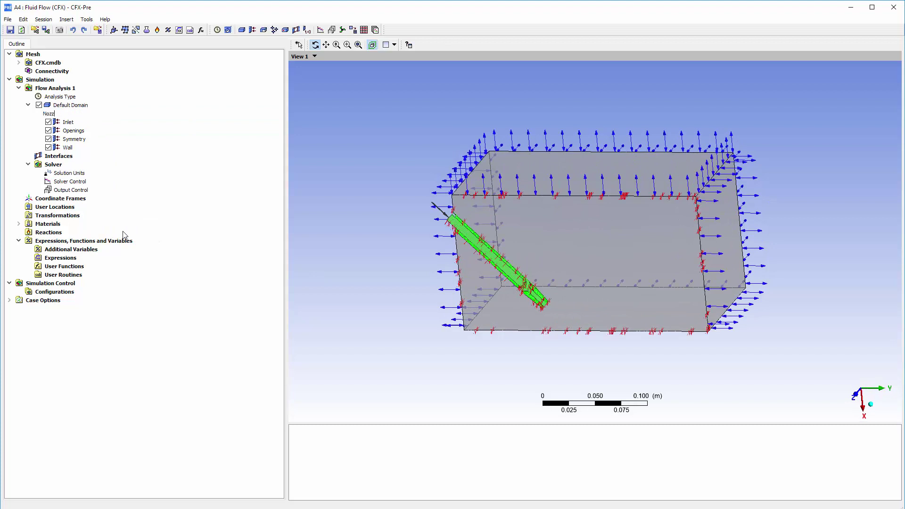
text(le)
key(Return)
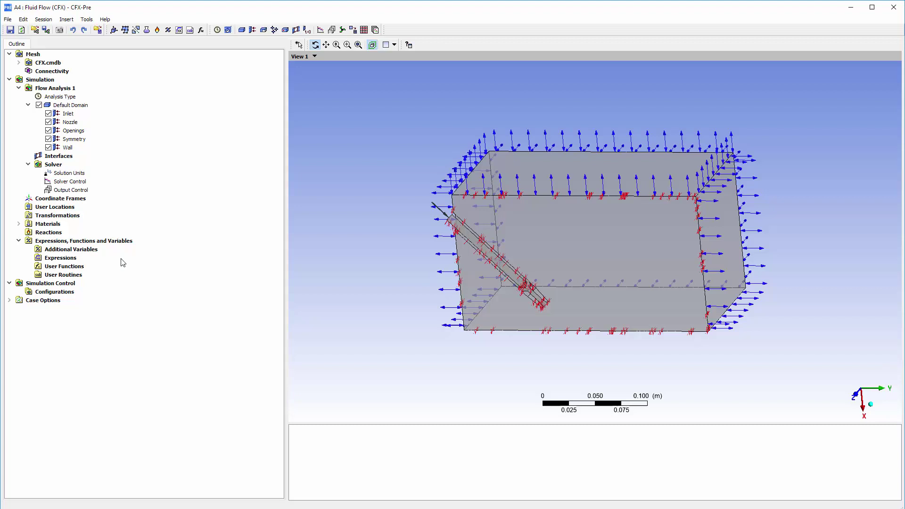
Step: Set Solver Control to 400 max iterations and a 0.00001 residual target, then close CFX-Pre and open the Solution run definition
click(89, 183)
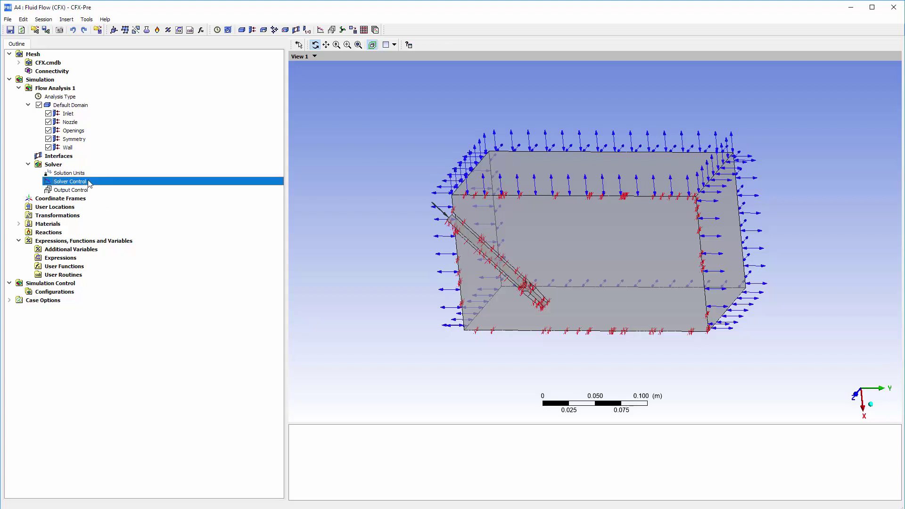
double_click(88, 182)
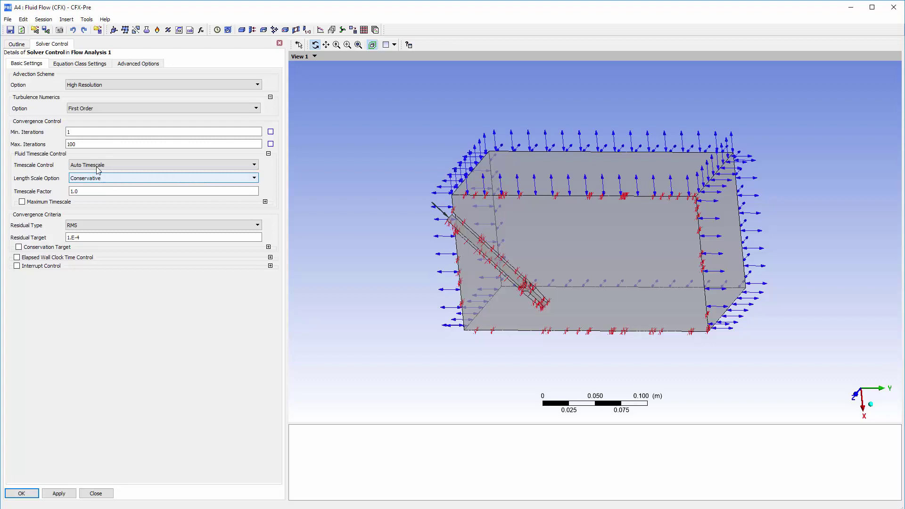
click(97, 145)
double_click(97, 144)
text(400)
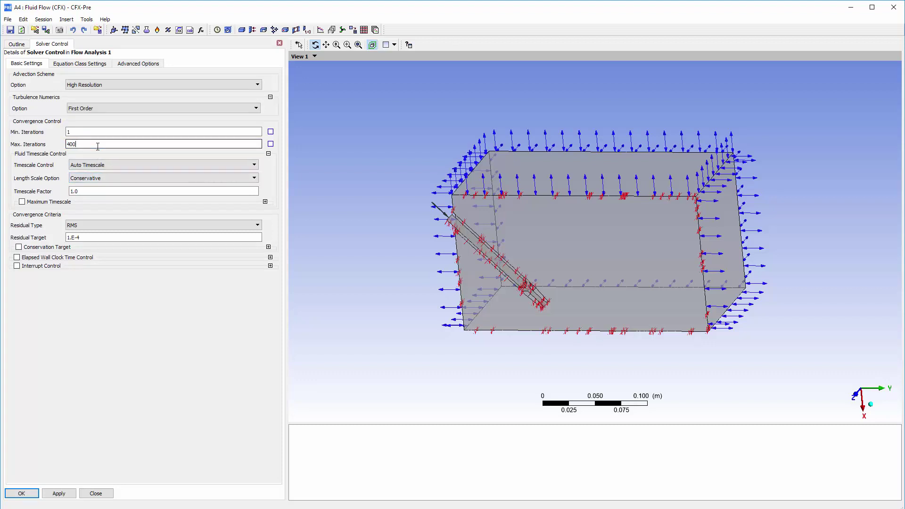
double_click(94, 238)
text(0.)
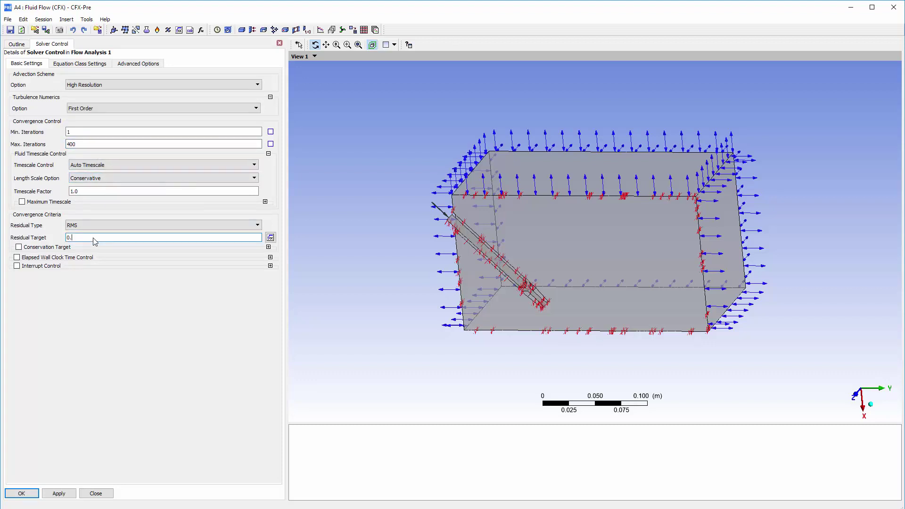
text(00001)
click(22, 493)
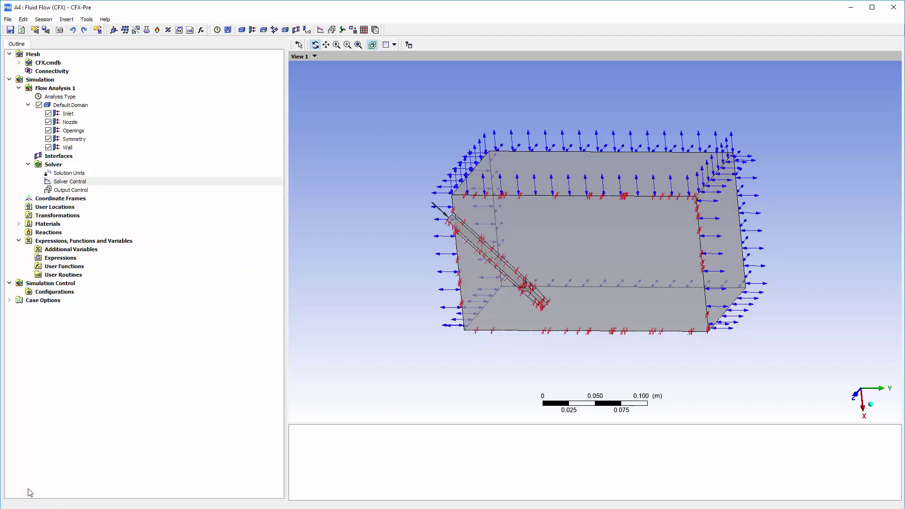
click(893, 7)
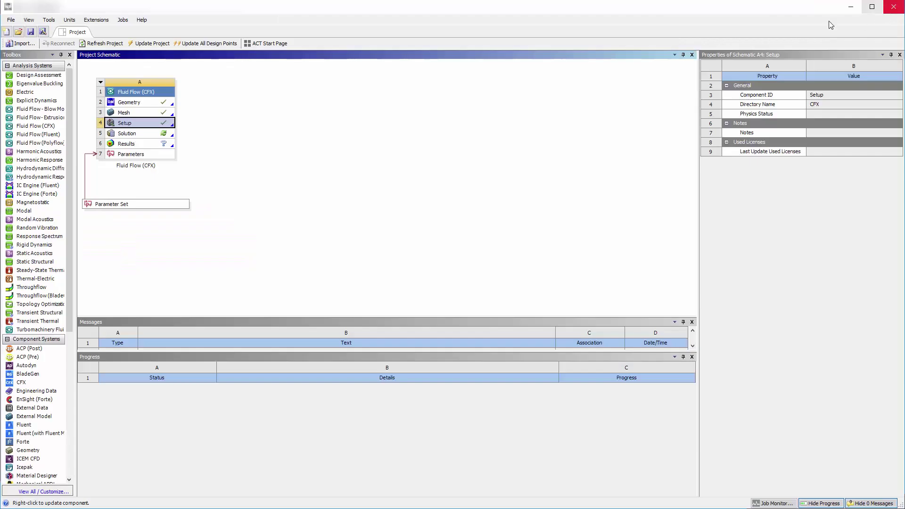
double_click(143, 134)
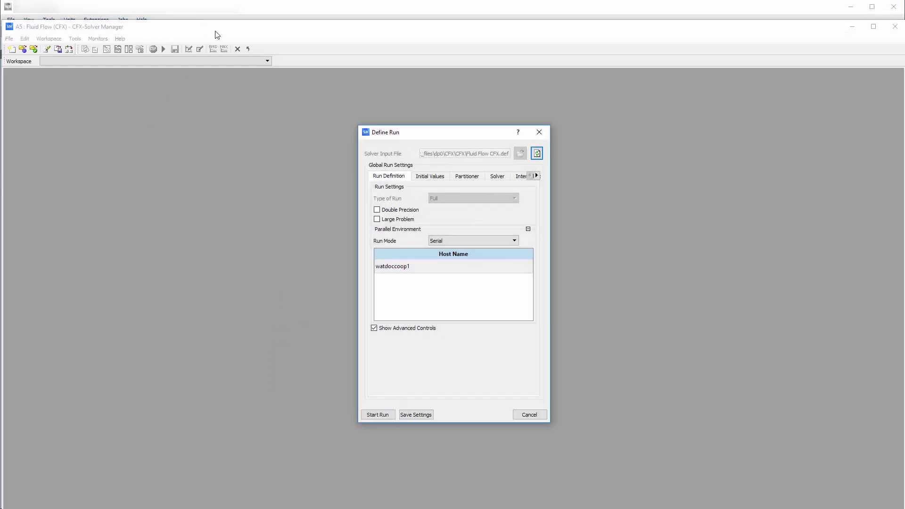
Step: Define the run with Double Precision and Intel MPI Local Parallel using 6 partitions
double_click(214, 26)
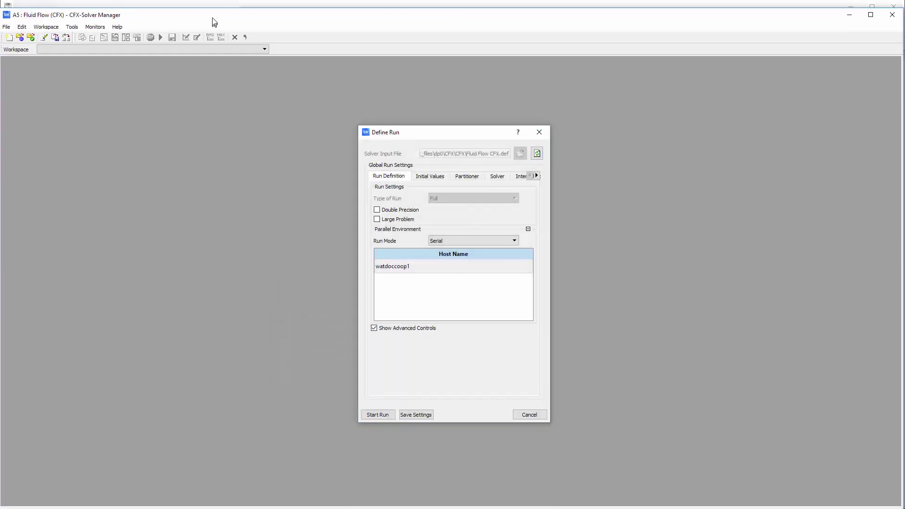
click(377, 210)
click(449, 240)
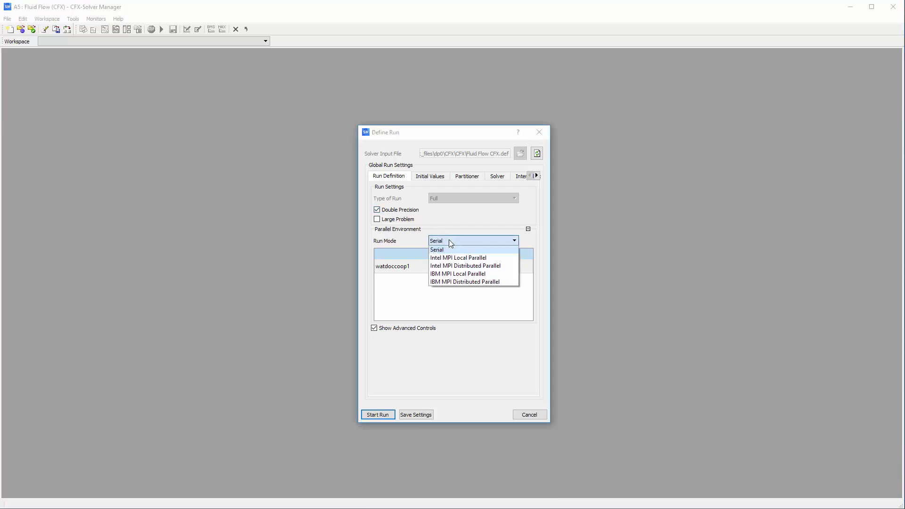
click(457, 257)
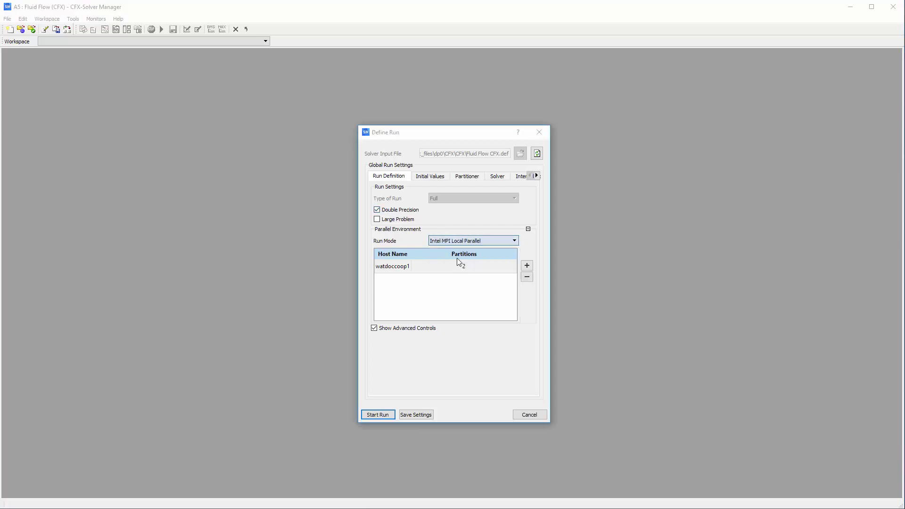
double_click(526, 267)
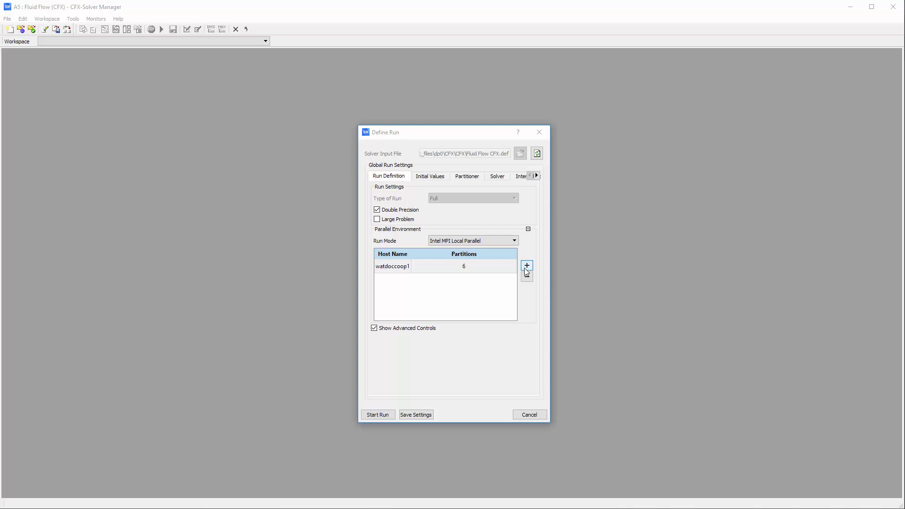